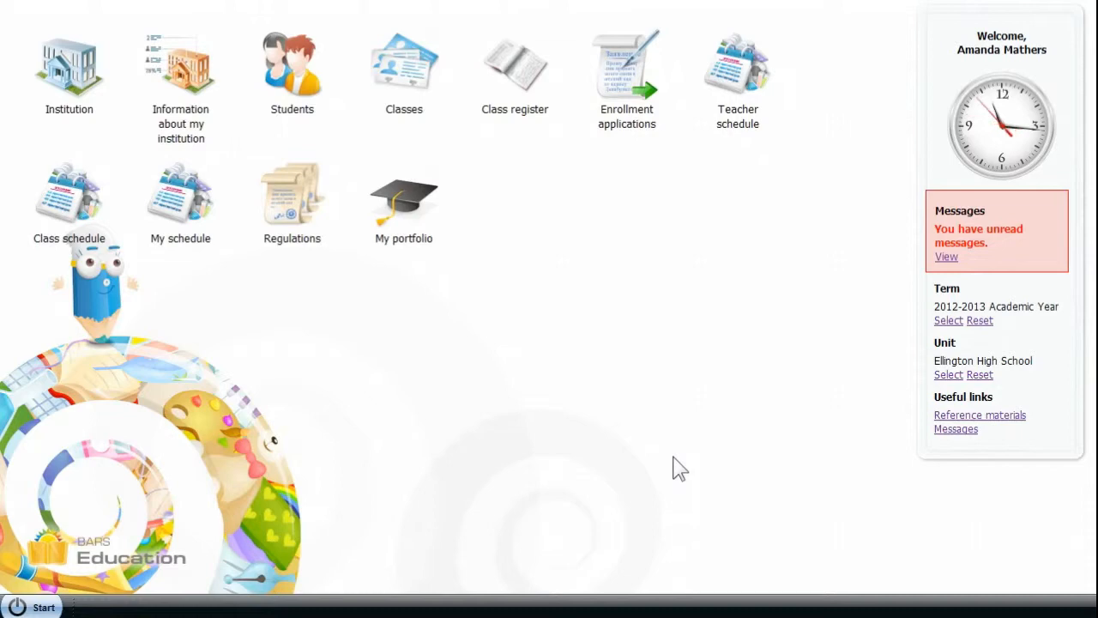
# Select class 2 c in the class list and open its record to review the general details and student list.
pyautogui.click(415, 93)
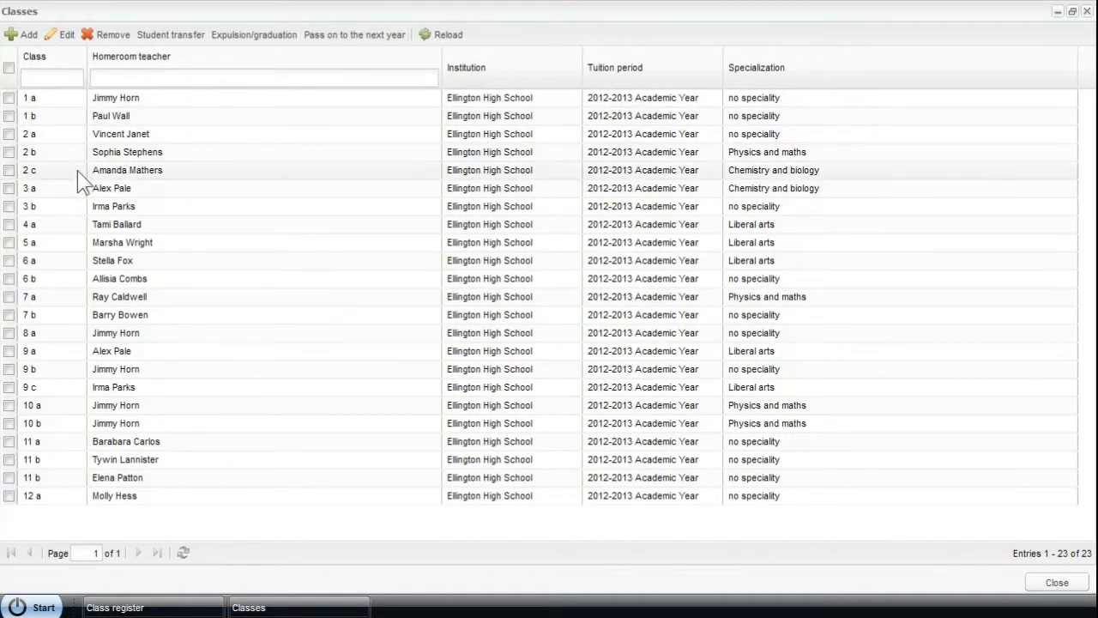
pyautogui.click(9, 170)
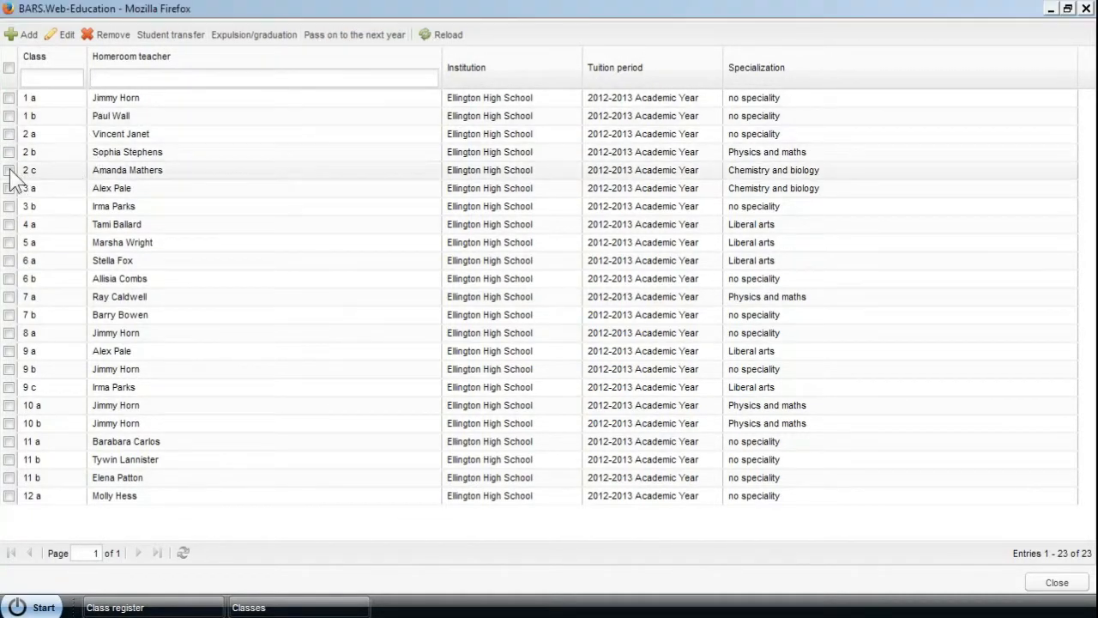
pyautogui.click(65, 35)
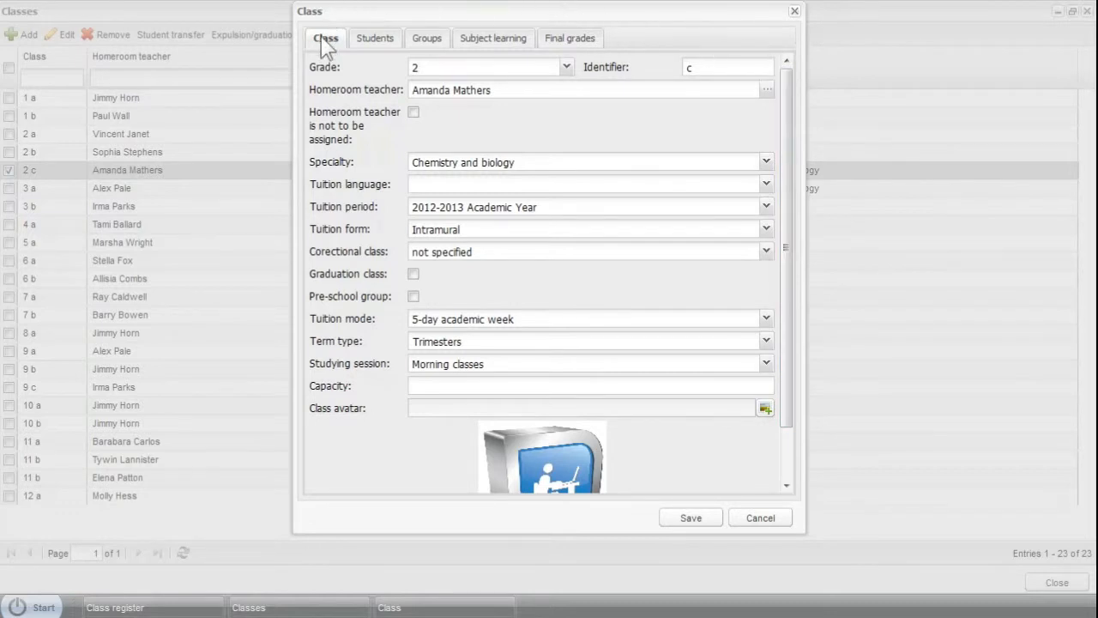
pyautogui.click(377, 43)
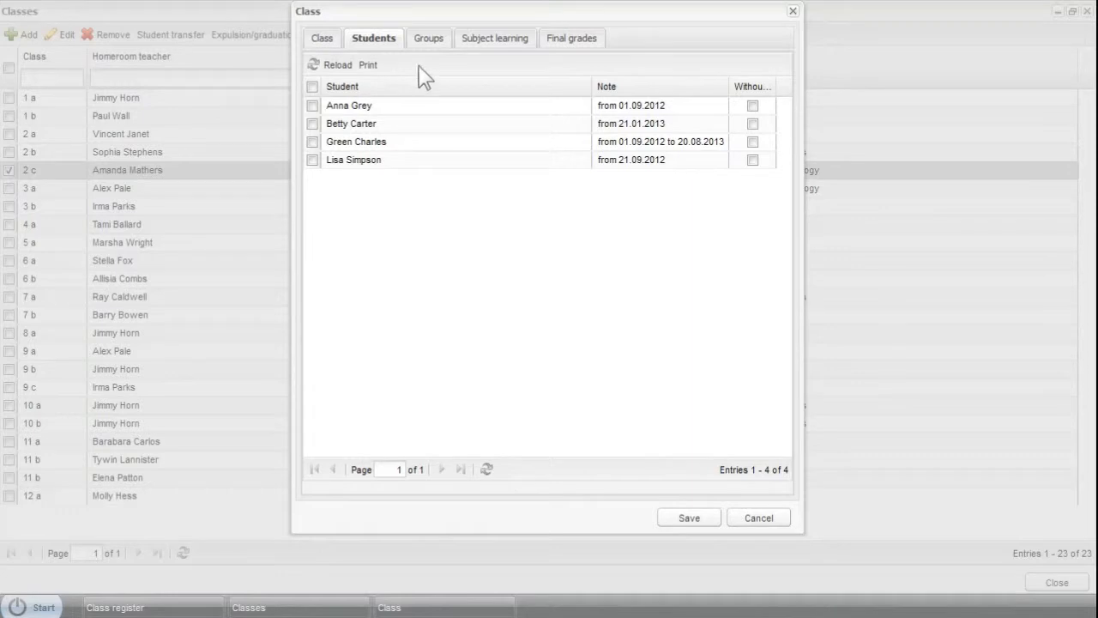
# Review the specialty and subject options for a new group in class 2 c, leaving without creating the group.
pyautogui.click(438, 43)
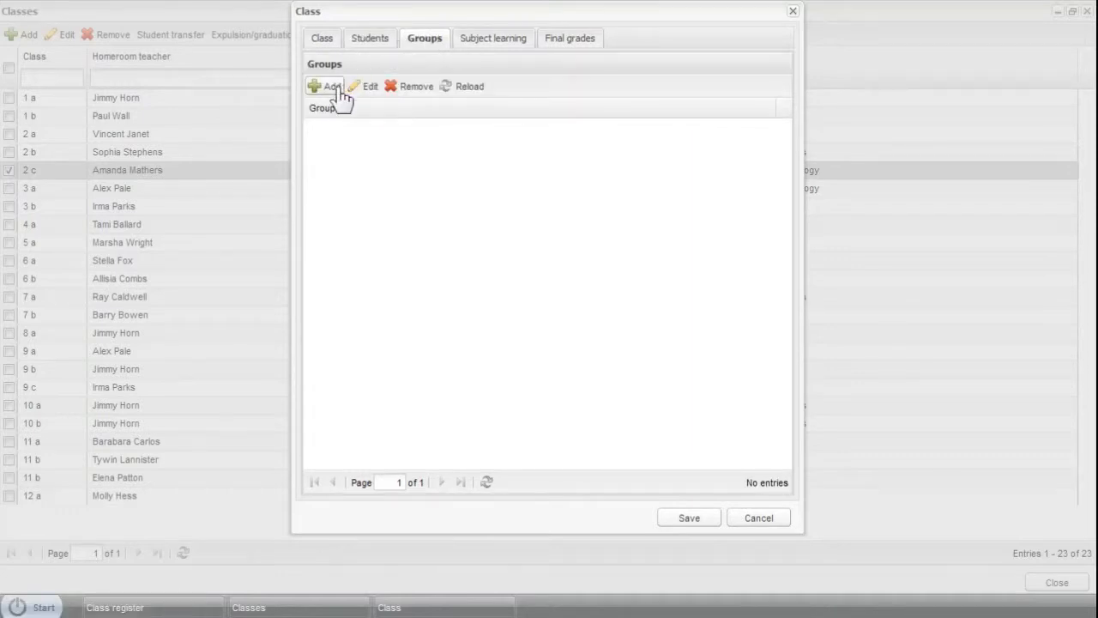
pyautogui.click(331, 88)
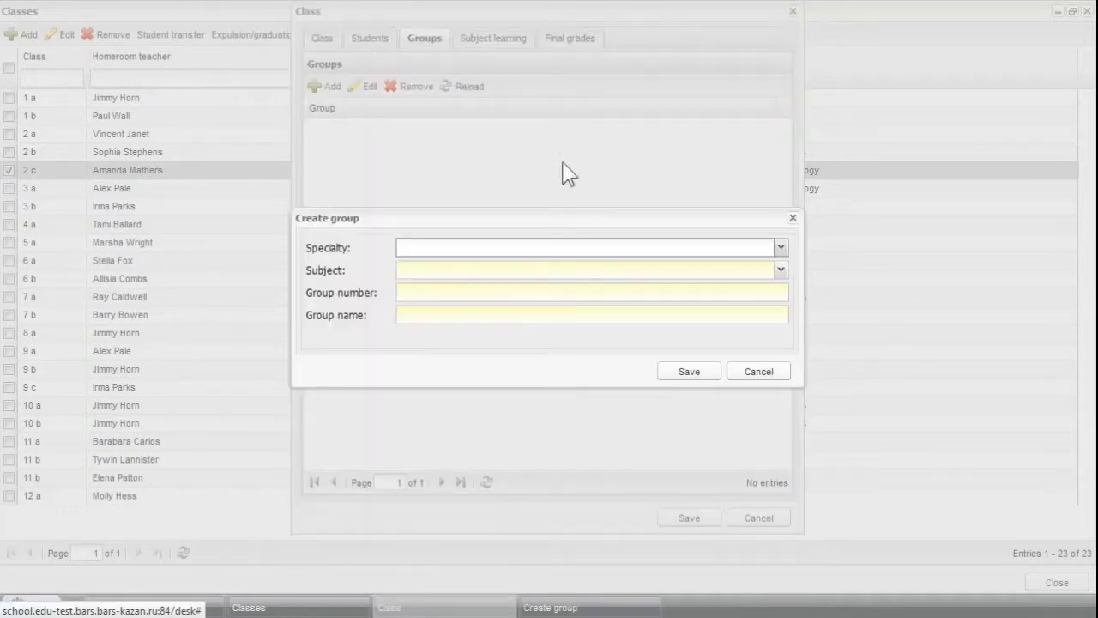
pyautogui.click(783, 249)
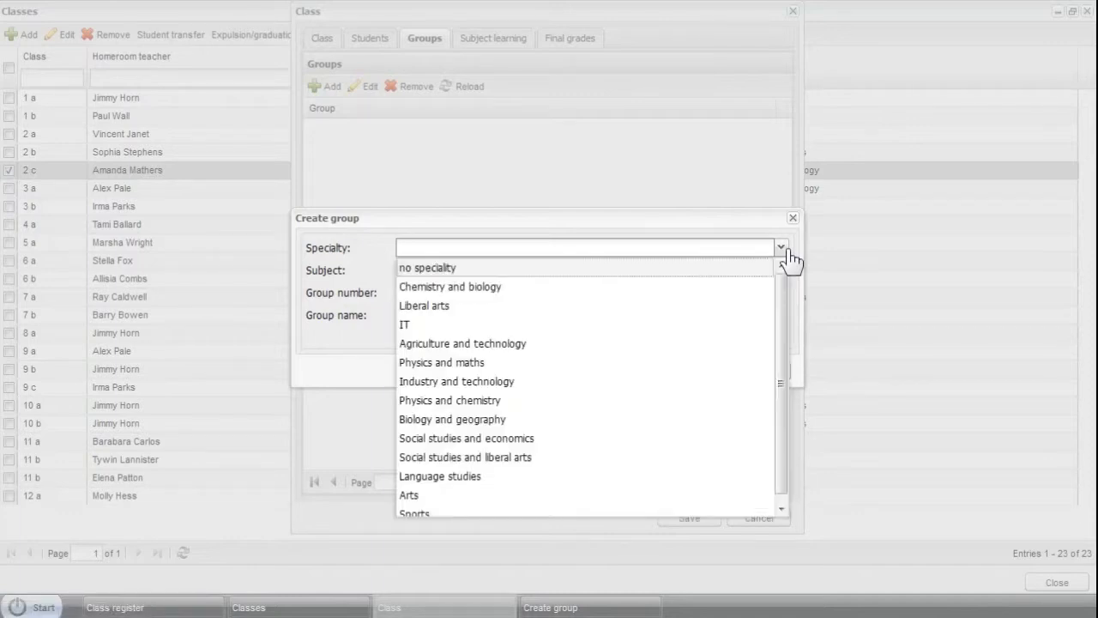
pyautogui.click(787, 251)
pyautogui.click(784, 271)
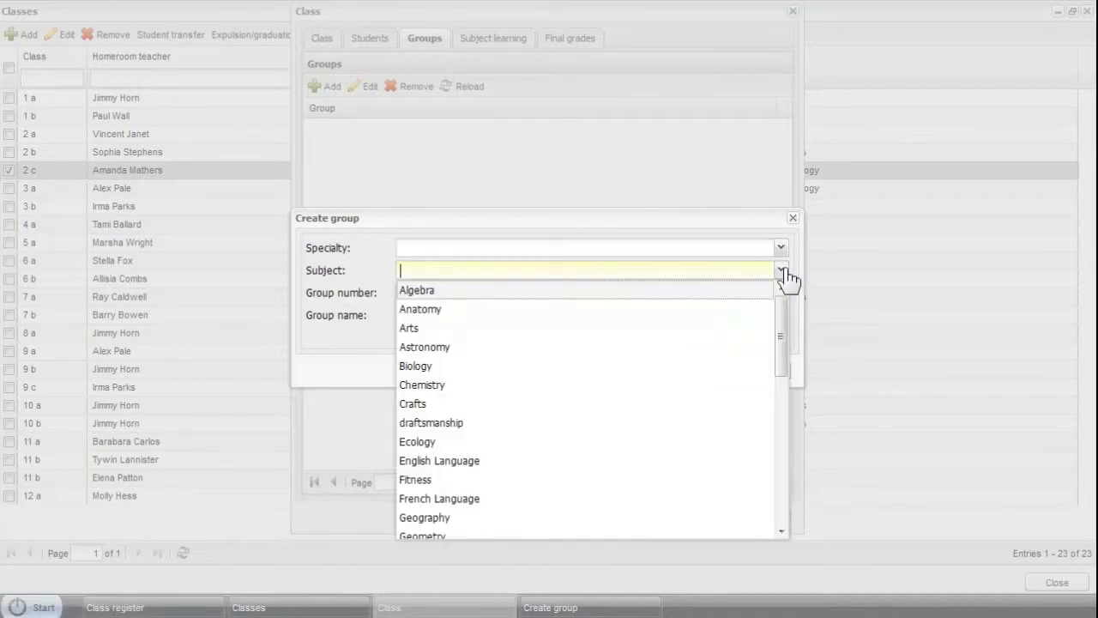
pyautogui.click(784, 272)
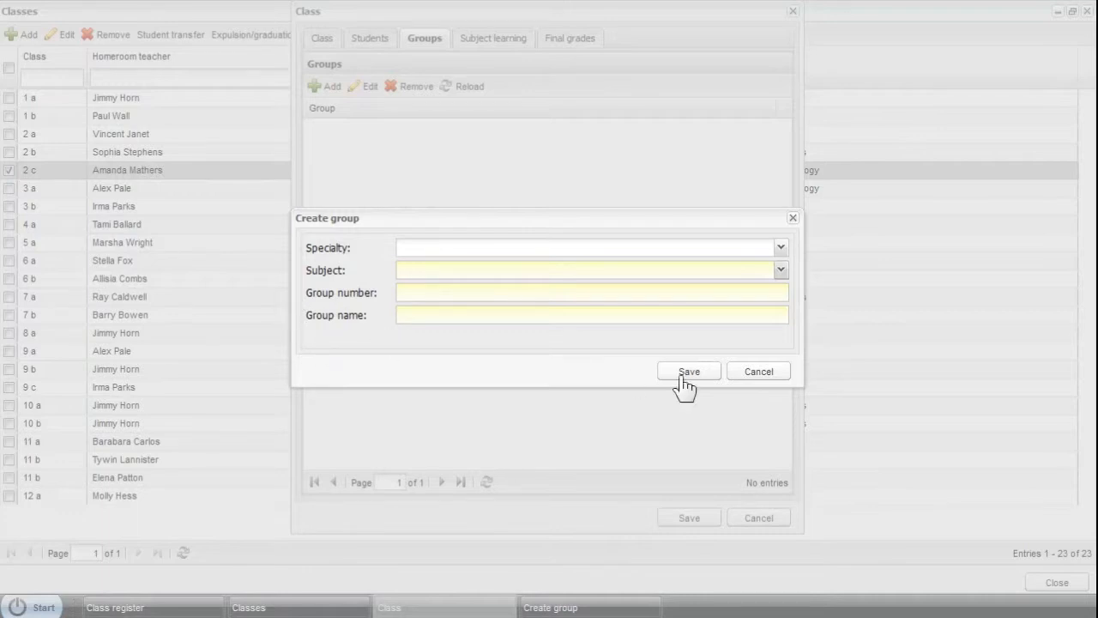
pyautogui.click(759, 375)
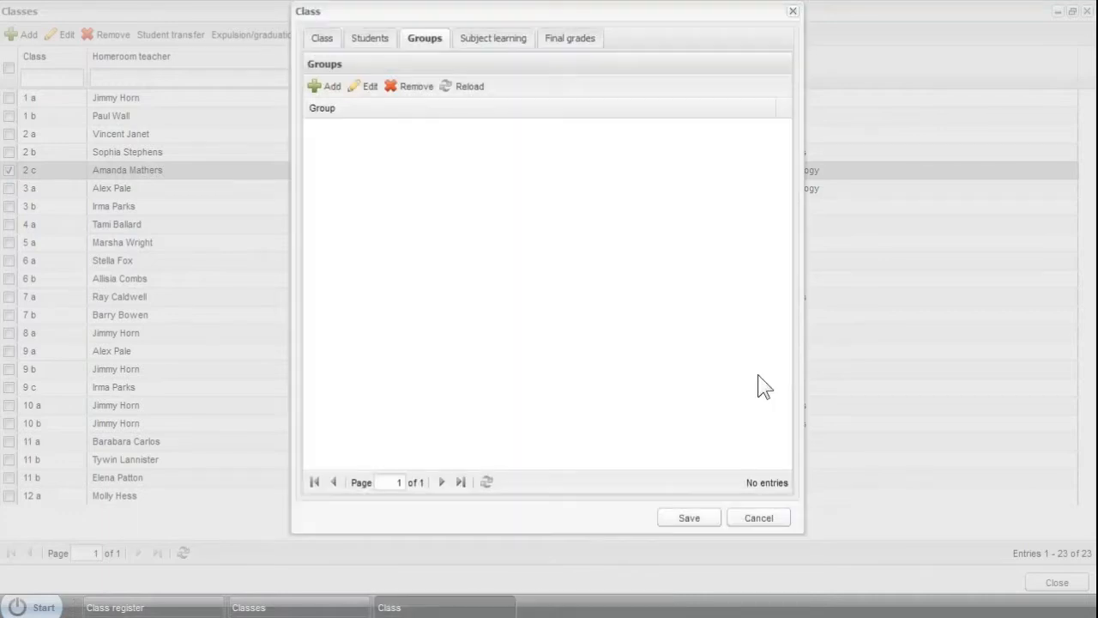
# Review class 2 c's subject learning and final grades, including Chemistry's grading scale options, and close the record without saving.
pyautogui.click(519, 44)
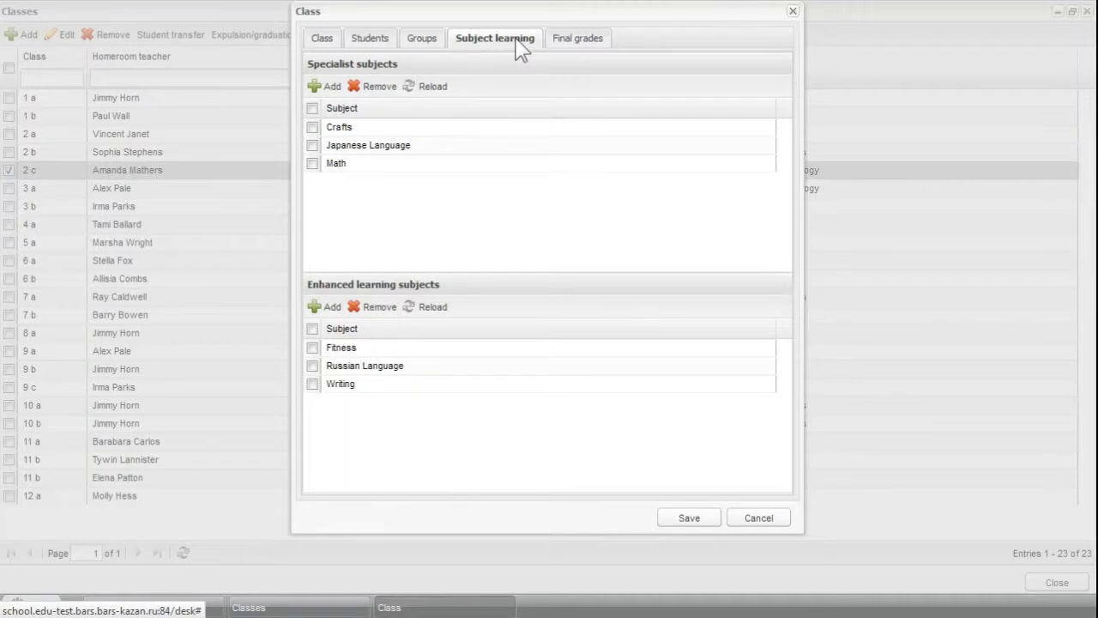
pyautogui.click(596, 48)
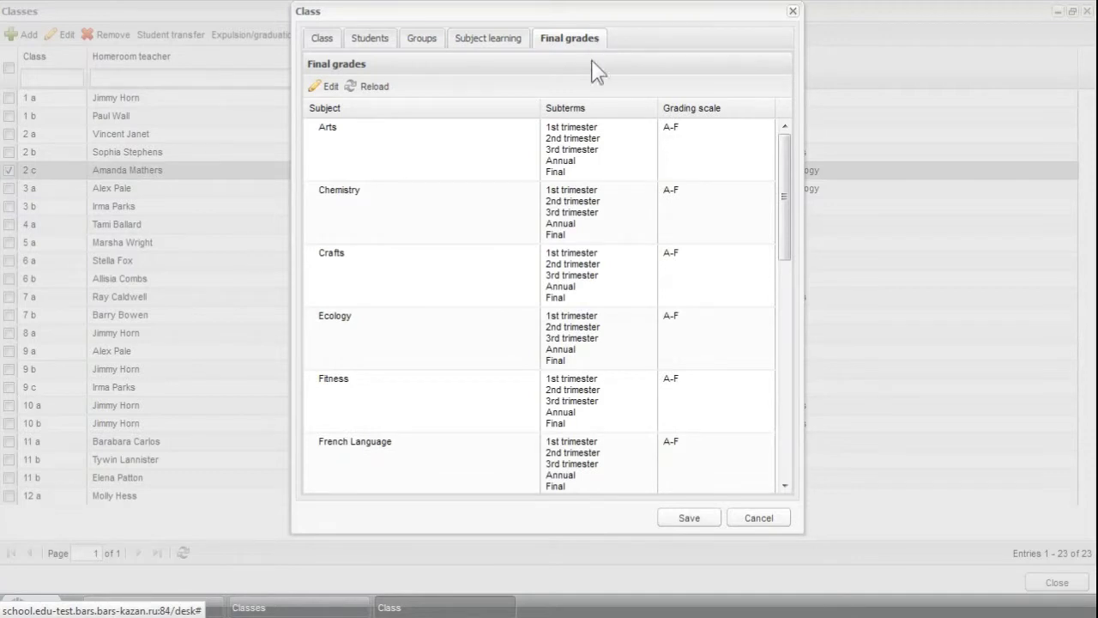
pyautogui.click(591, 225)
pyautogui.click(330, 86)
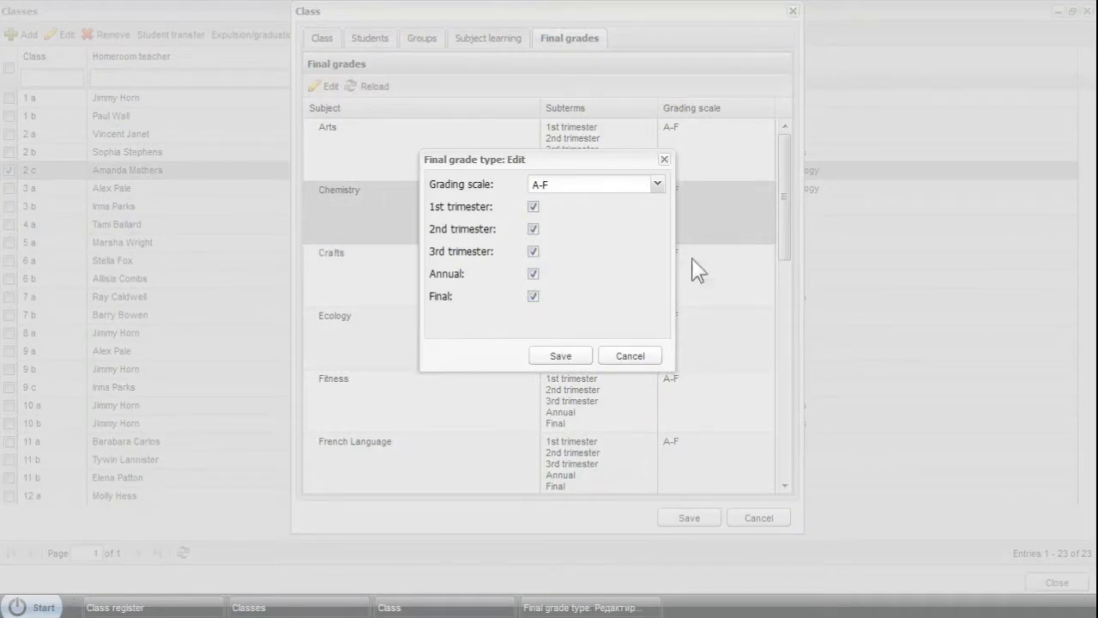
pyautogui.click(664, 190)
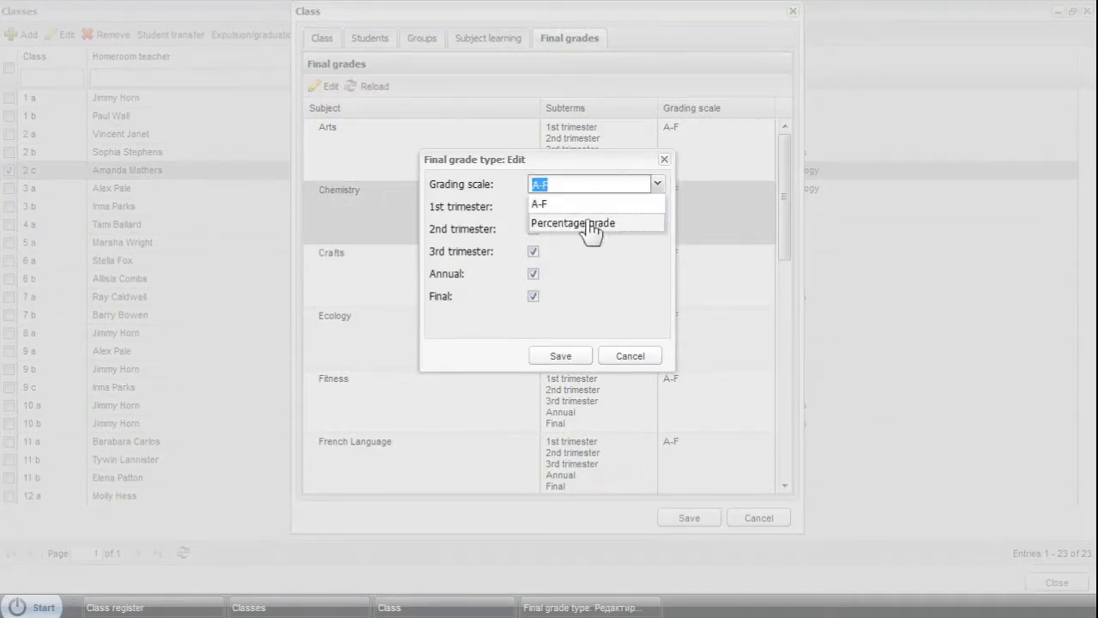
pyautogui.click(613, 272)
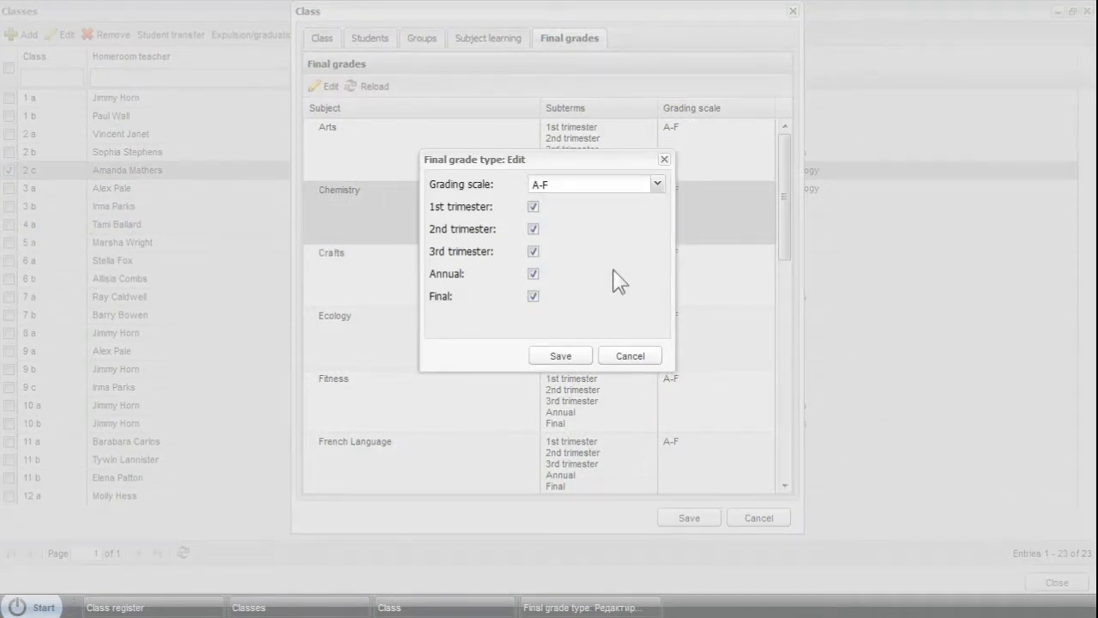
pyautogui.click(620, 359)
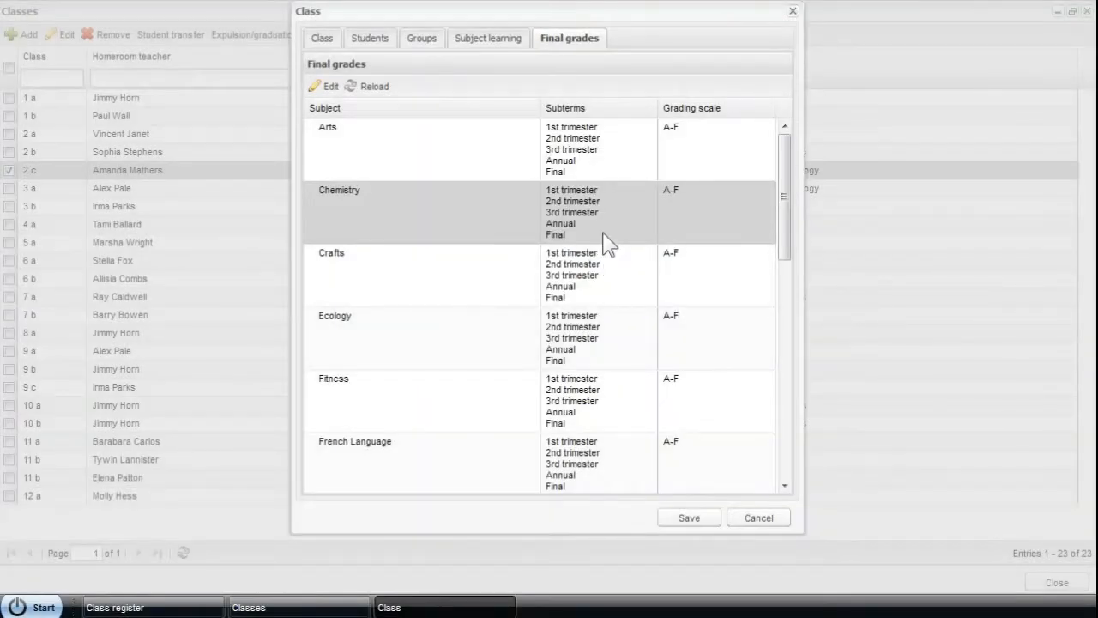
pyautogui.click(792, 12)
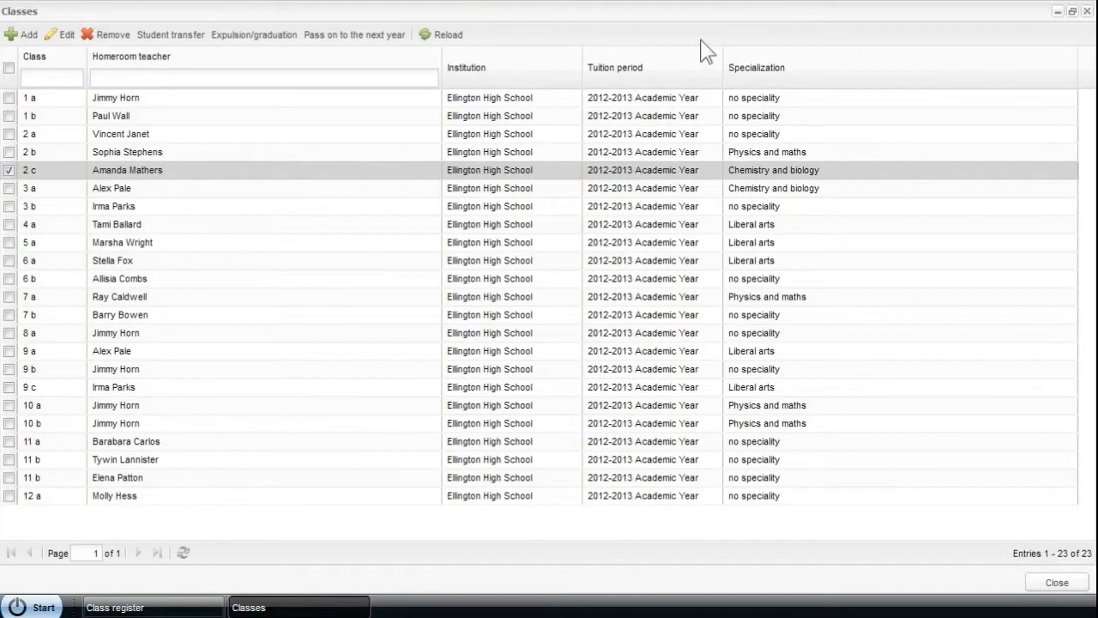
# Transfer the first two listed students of class 2 c to class 3 c for 2013-2014, and close the class list.
pyautogui.click(171, 36)
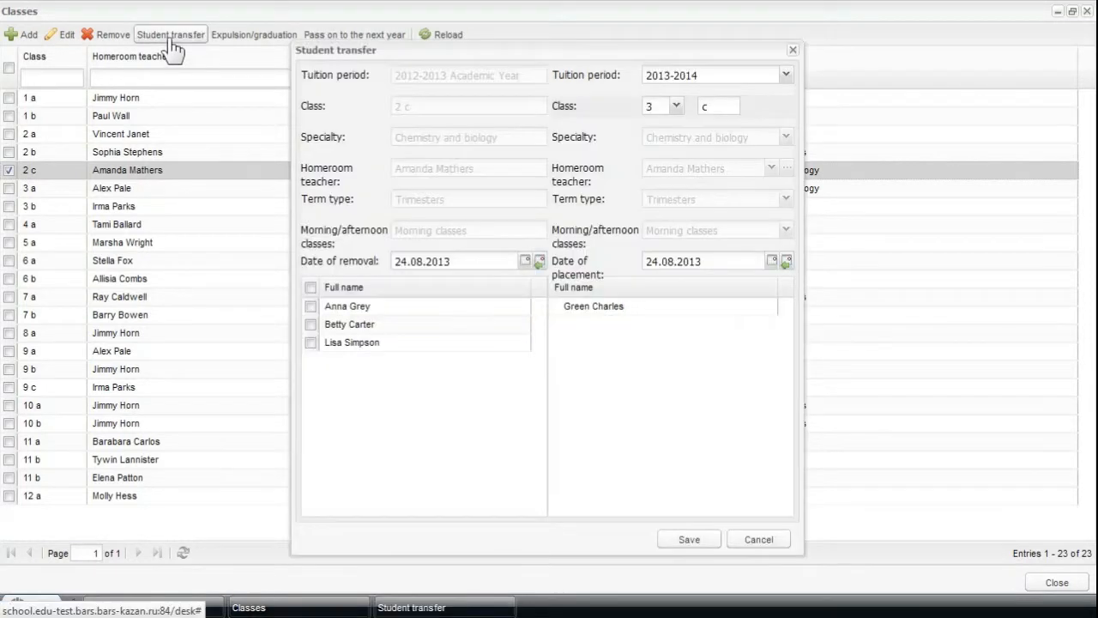
pyautogui.click(333, 310)
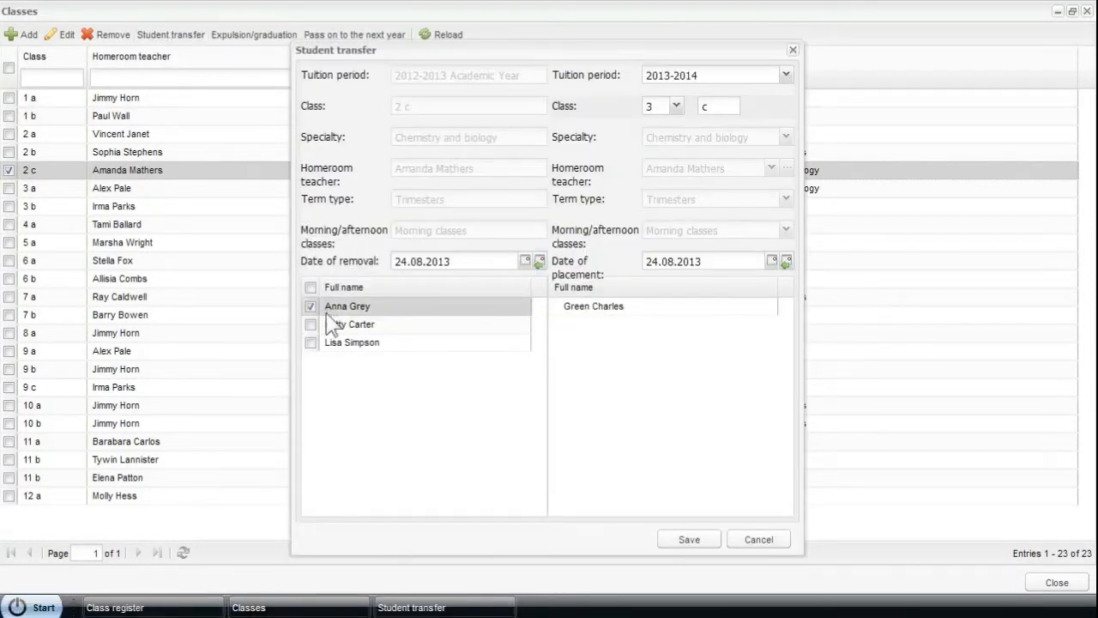
pyautogui.click(312, 325)
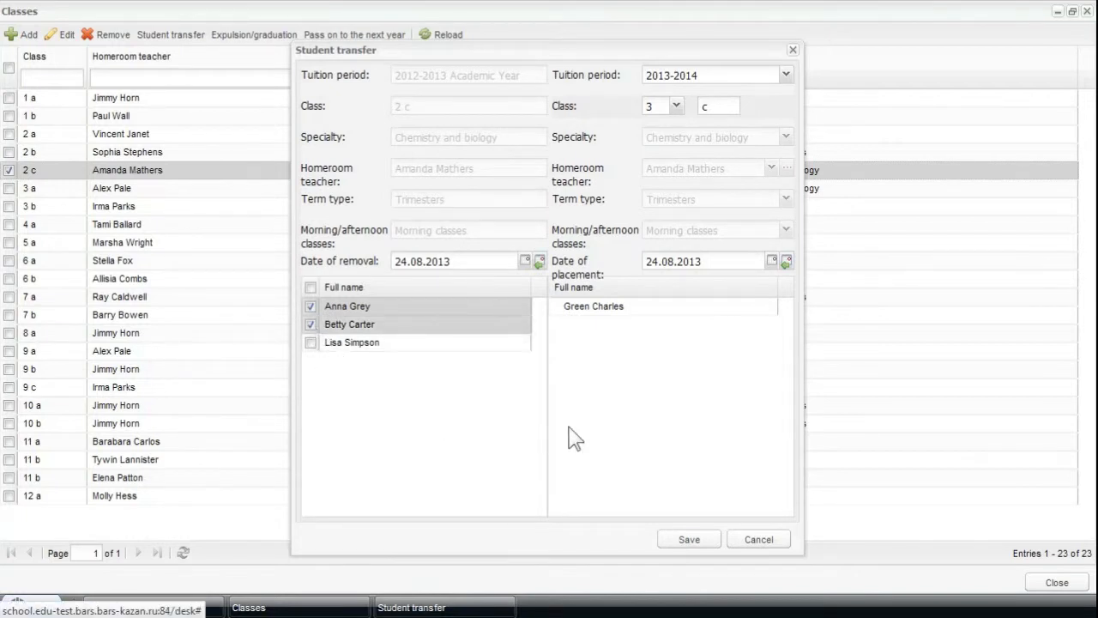
pyautogui.click(707, 545)
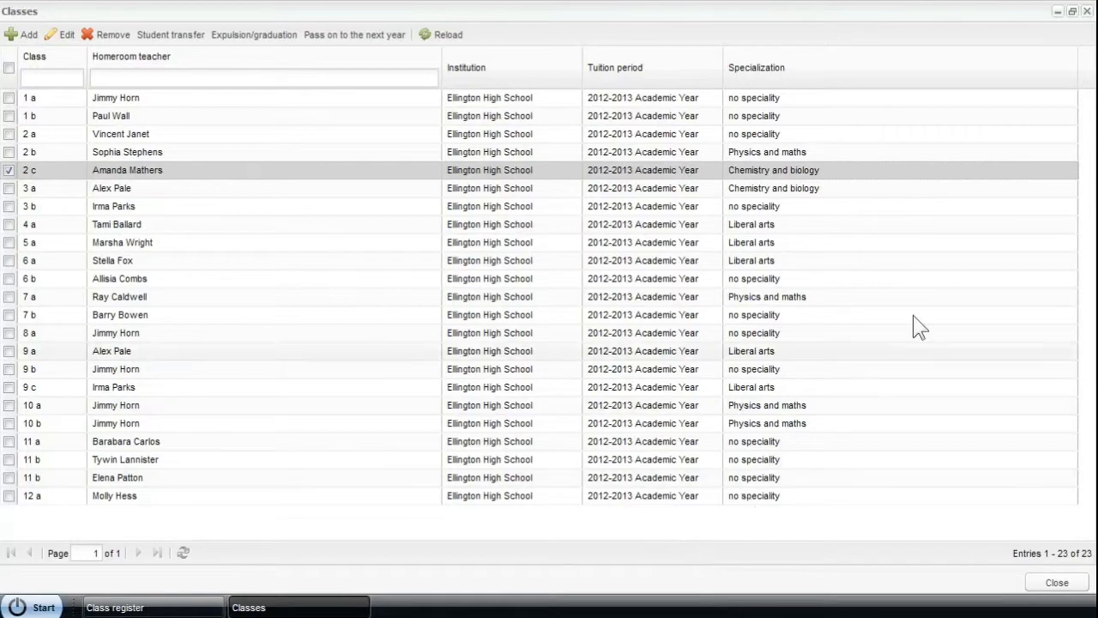
pyautogui.click(1087, 12)
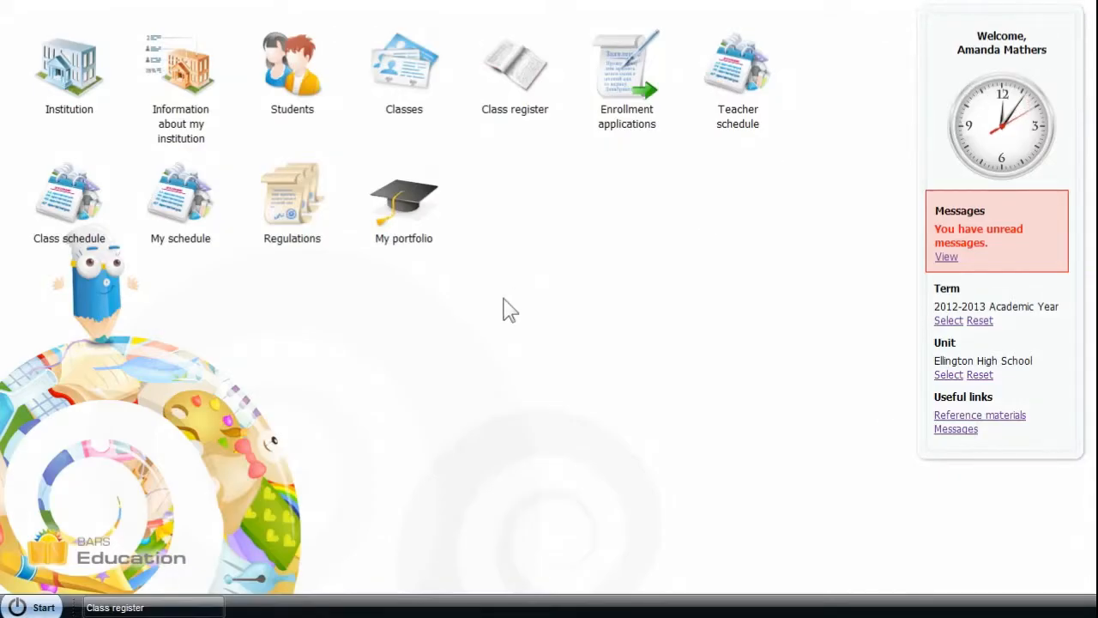
# View the list of students and the personal teaching schedule, collapsing Monday's lessons, and close both.
pyautogui.click(319, 99)
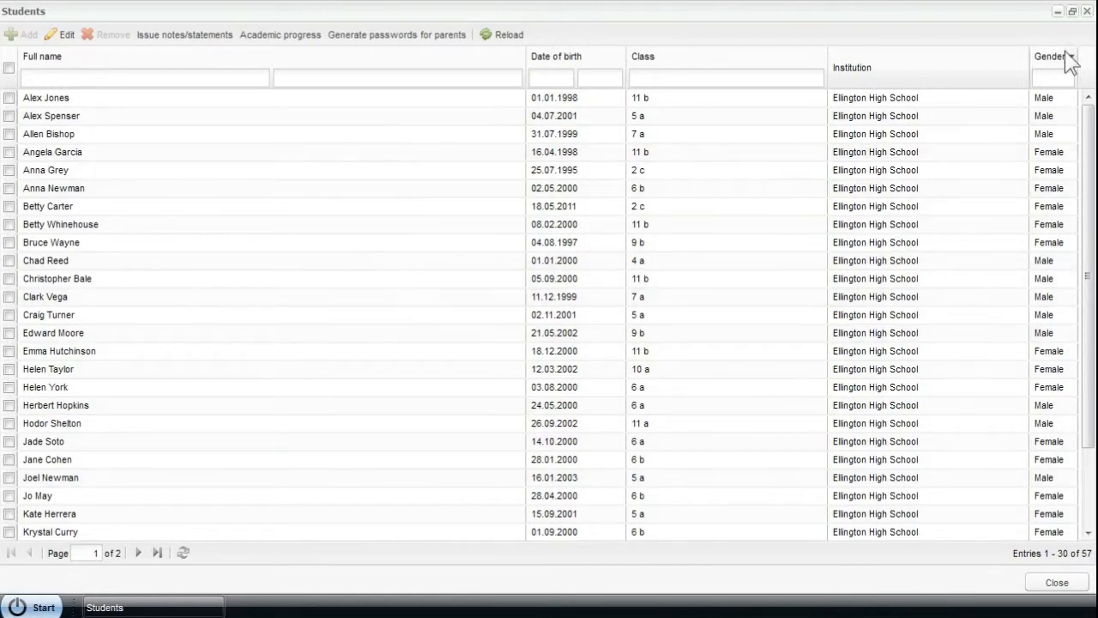
pyautogui.click(1086, 12)
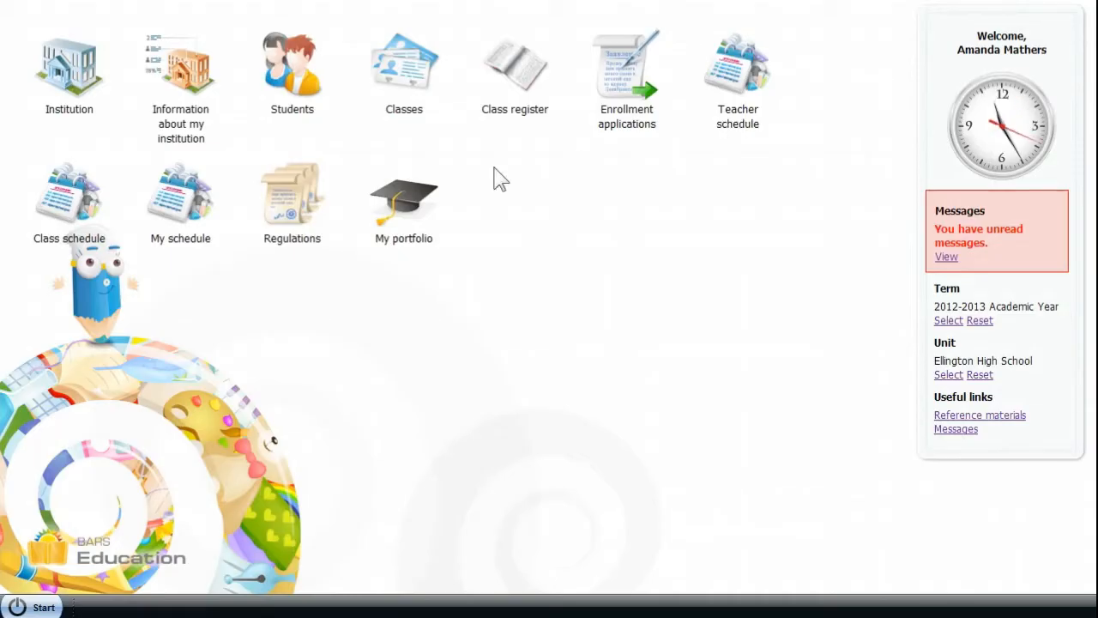
pyautogui.click(175, 244)
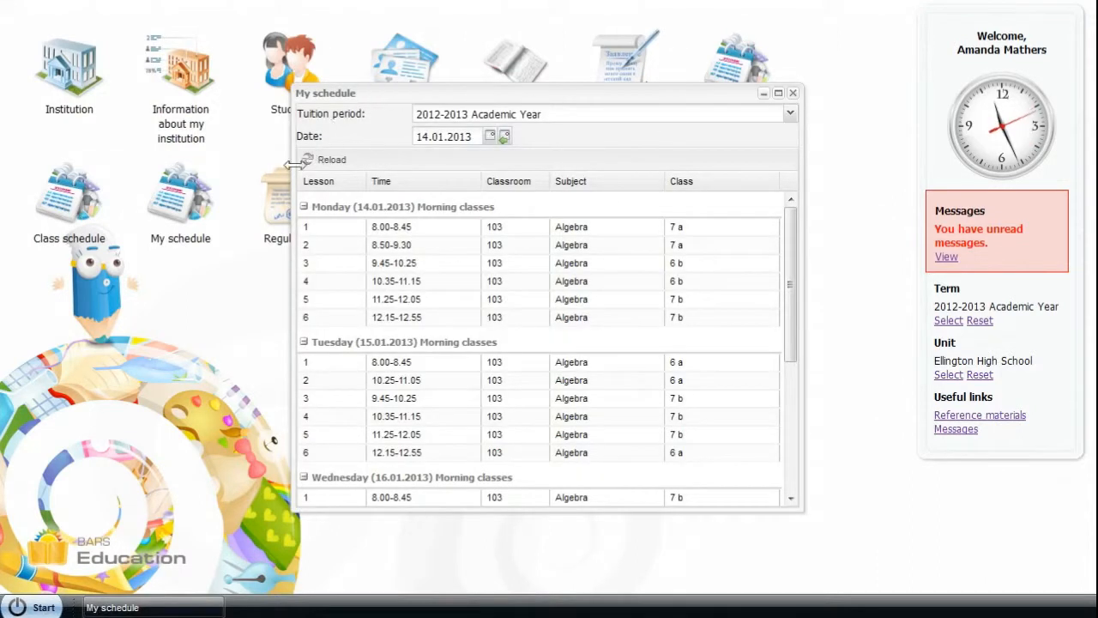
pyautogui.click(303, 208)
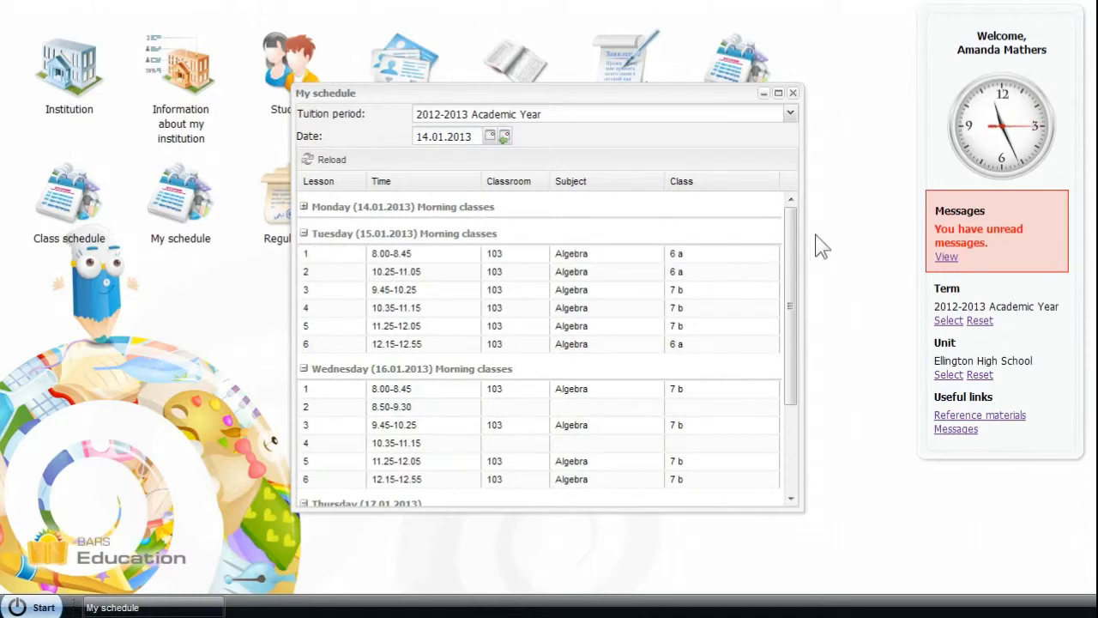
pyautogui.click(794, 94)
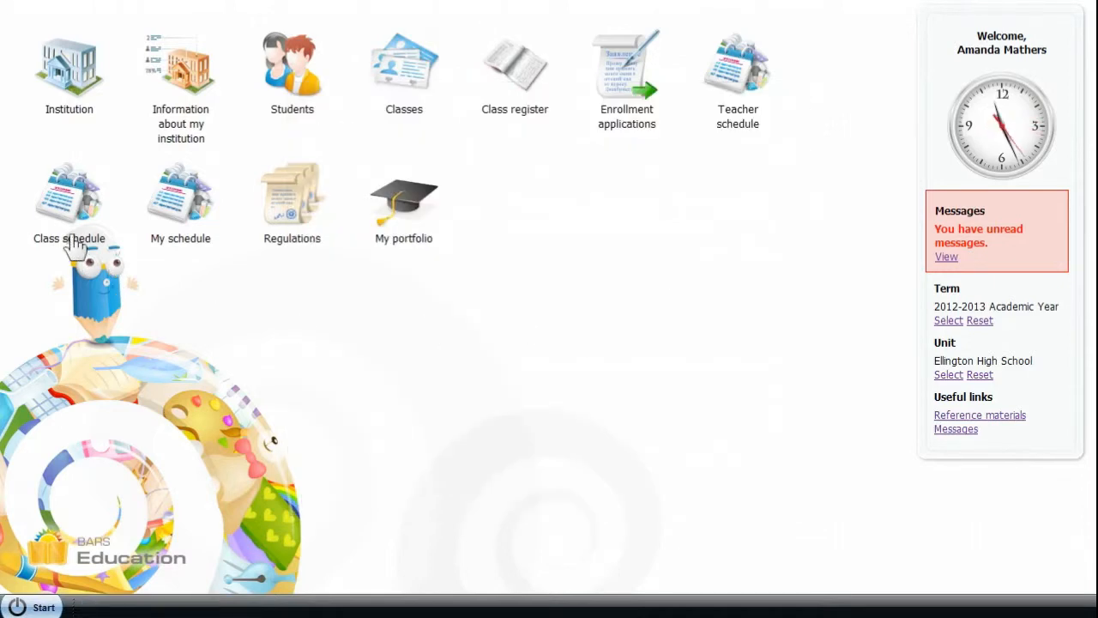
# View the class schedule for the week of 14.01.2013 with Monday collapsed, and close it.
pyautogui.click(64, 208)
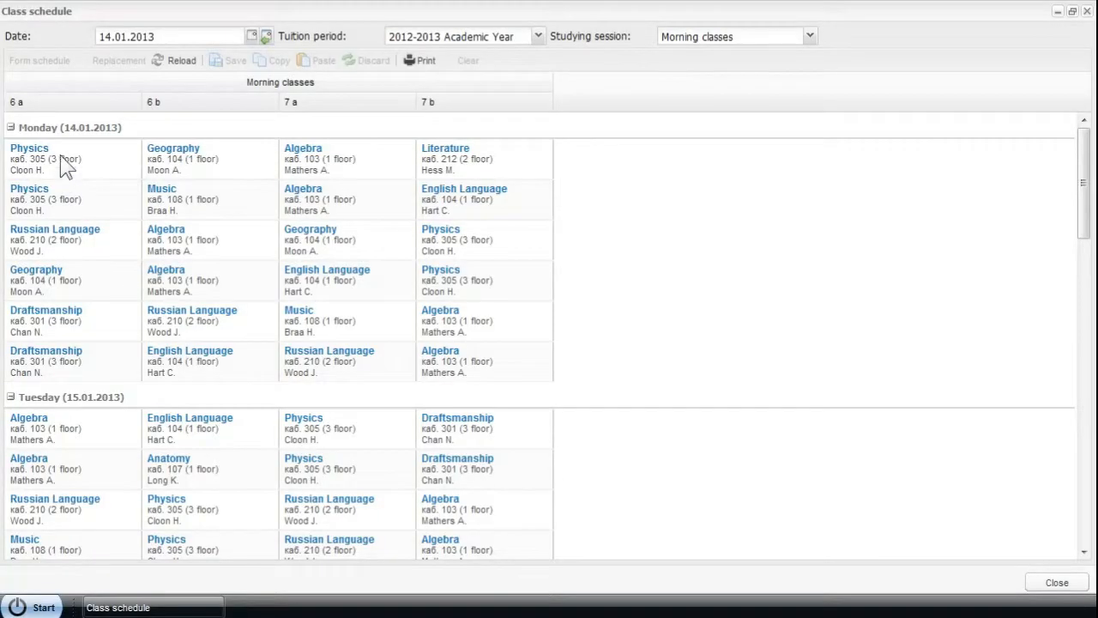
pyautogui.click(10, 129)
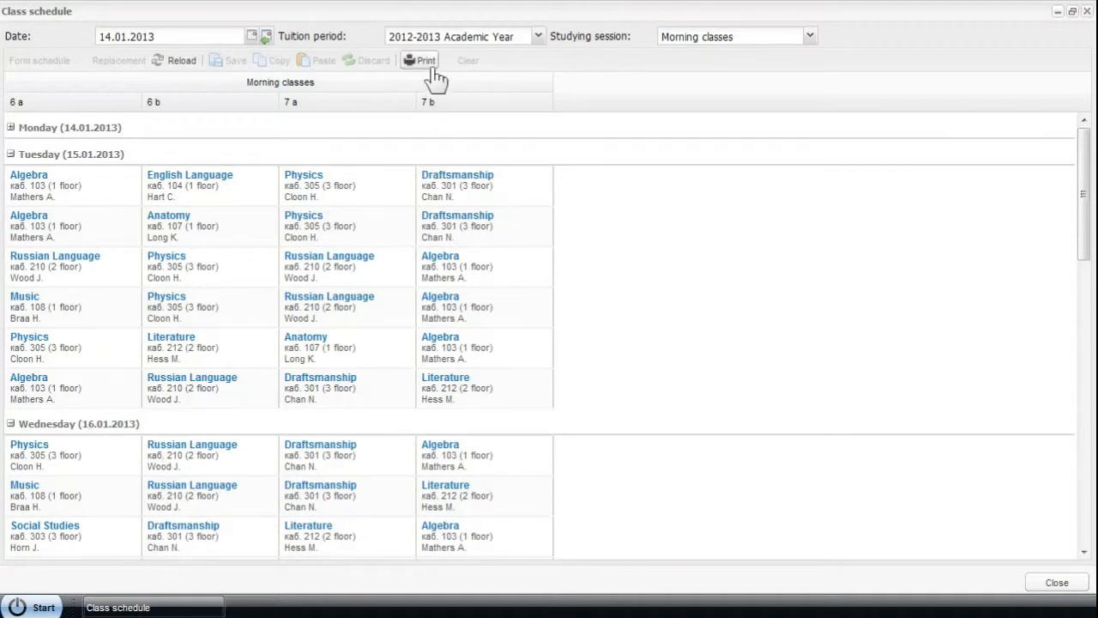
pyautogui.click(1087, 11)
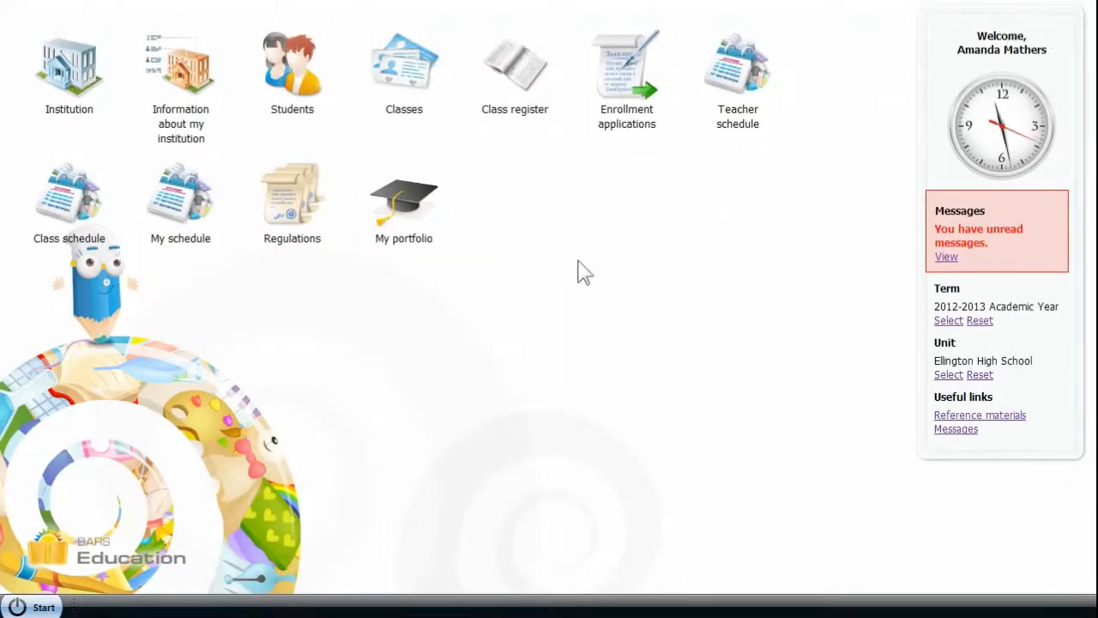
# Open the class register and display the Algebra register for class 7 a.
pyautogui.click(523, 101)
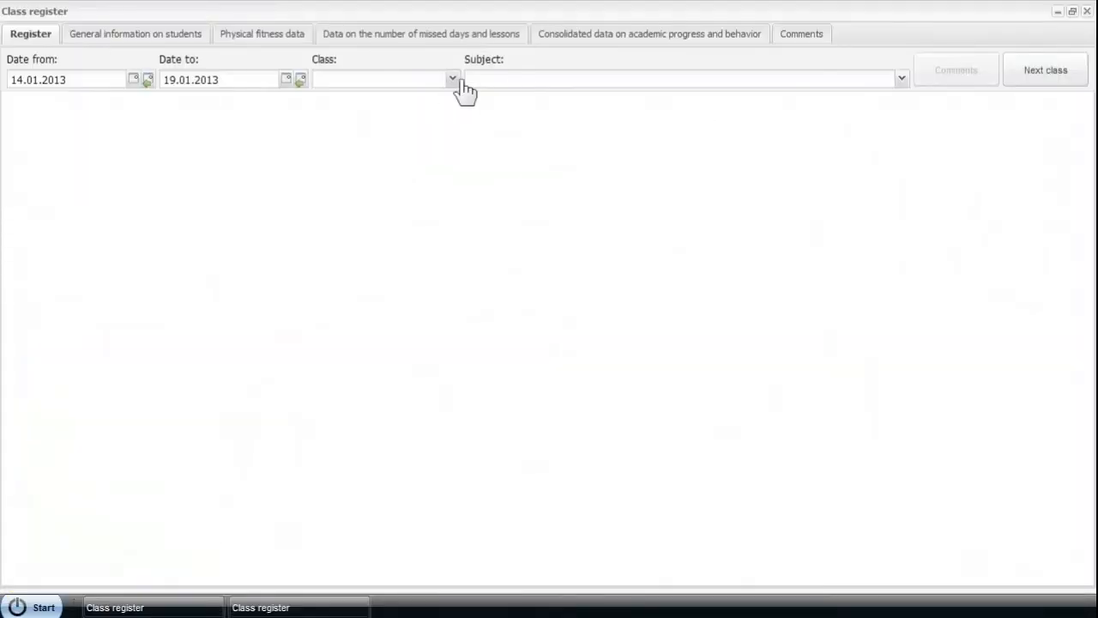
pyautogui.click(461, 79)
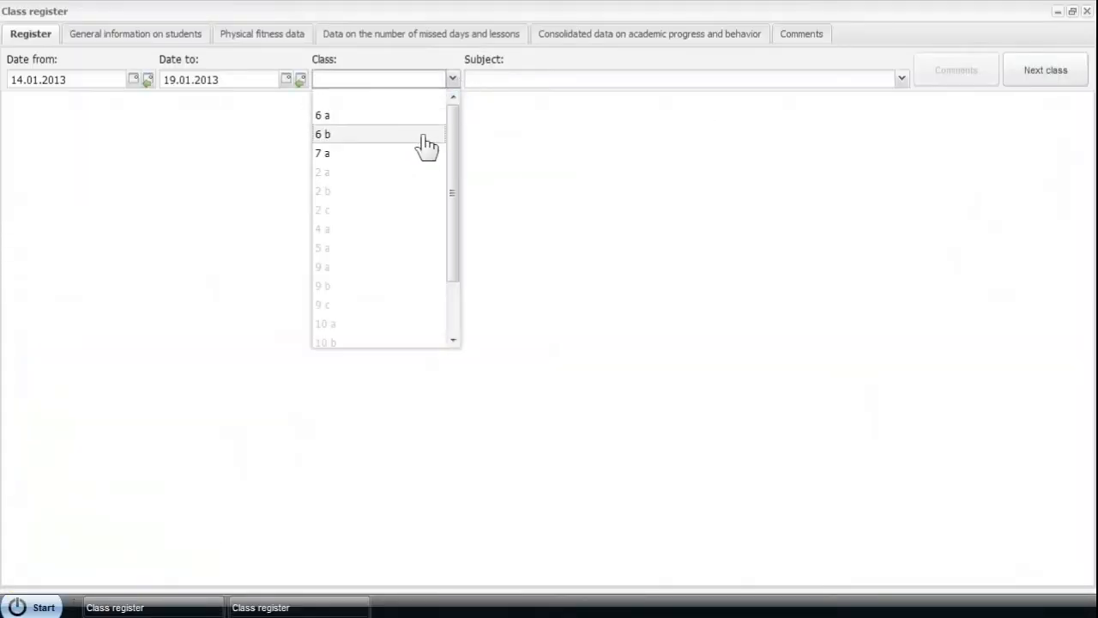
pyautogui.click(420, 155)
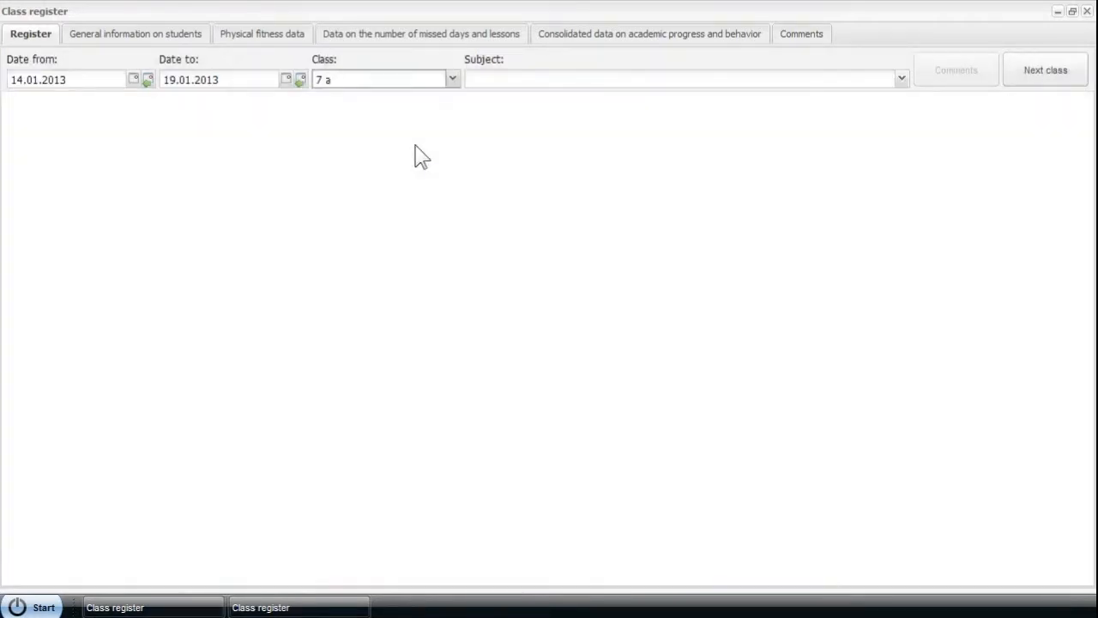
pyautogui.click(901, 80)
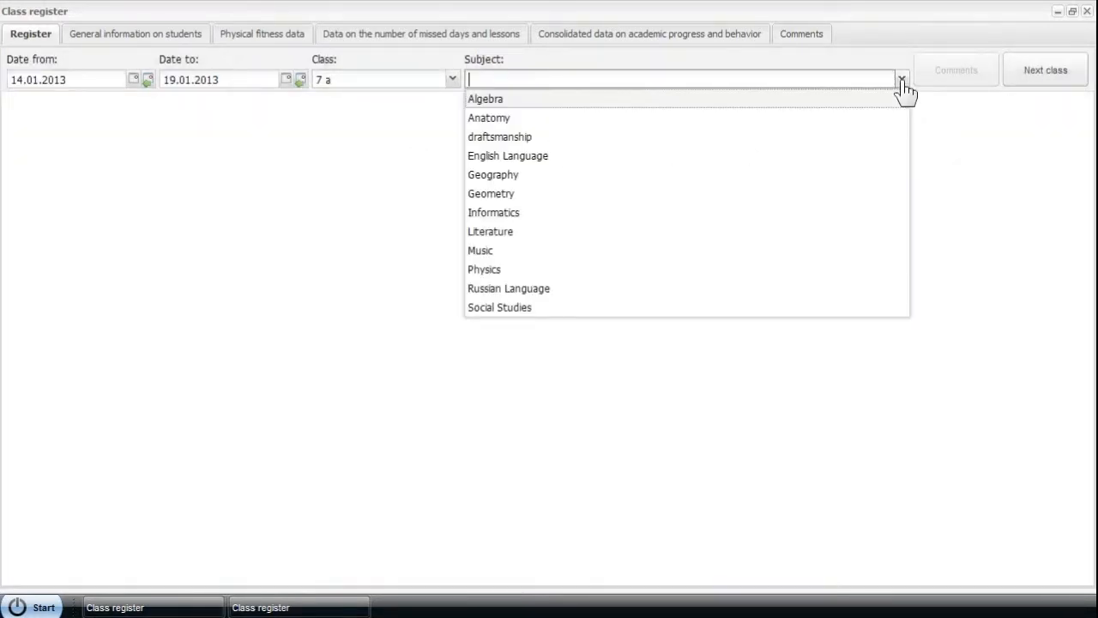
pyautogui.click(487, 101)
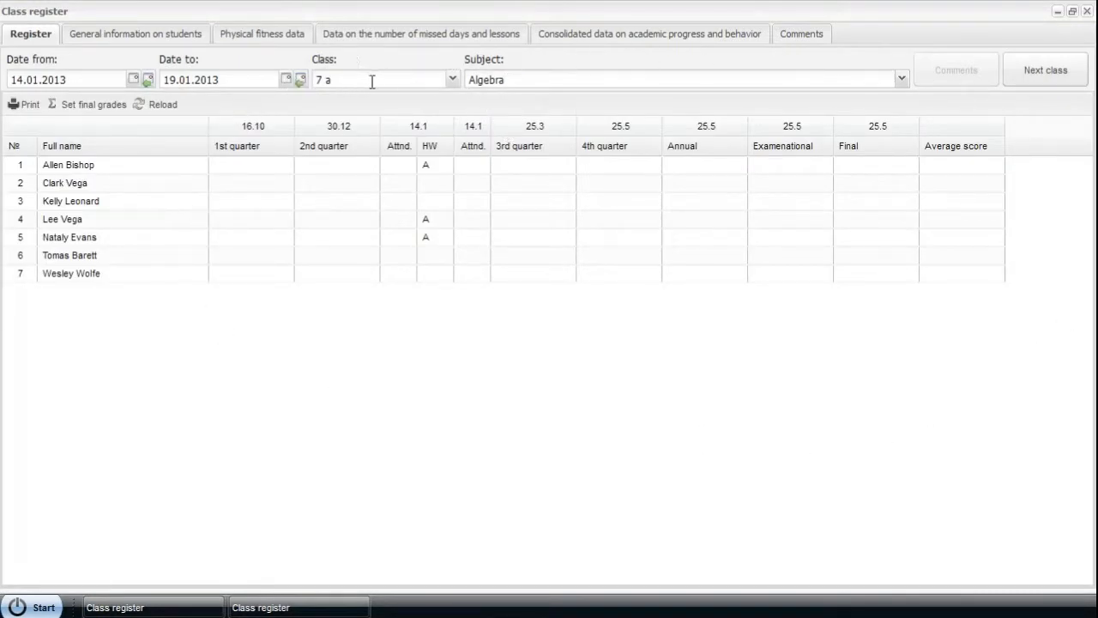
# Open the 14.01.2013 Algebra lesson of class 7 a and give the second listed student a homework grade of C.
pyautogui.click(426, 137)
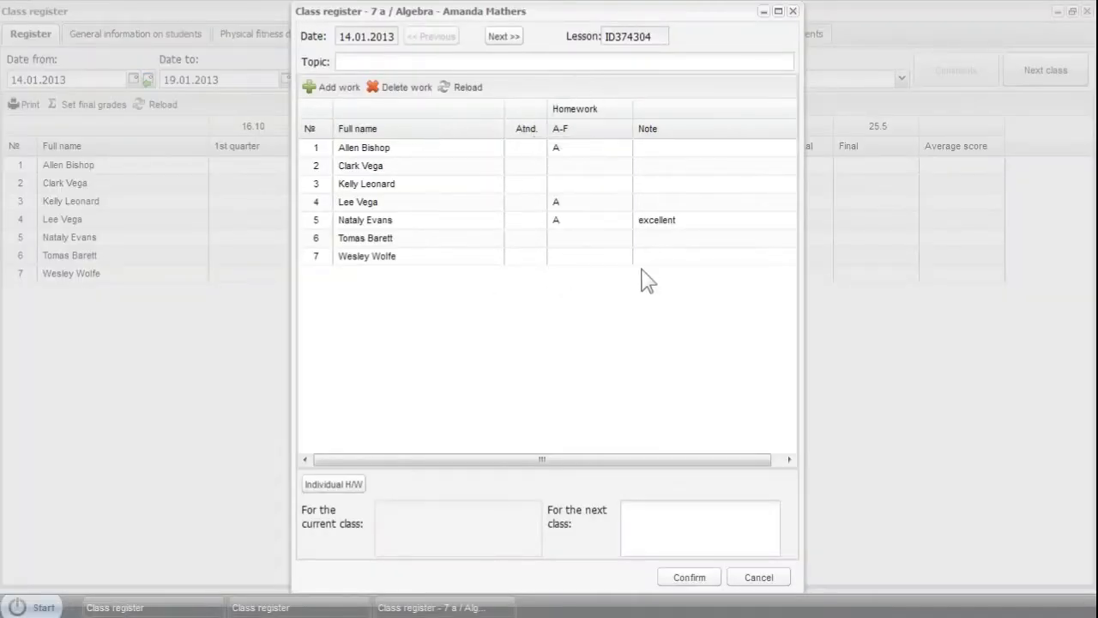
pyautogui.click(580, 165)
pyautogui.click(581, 166)
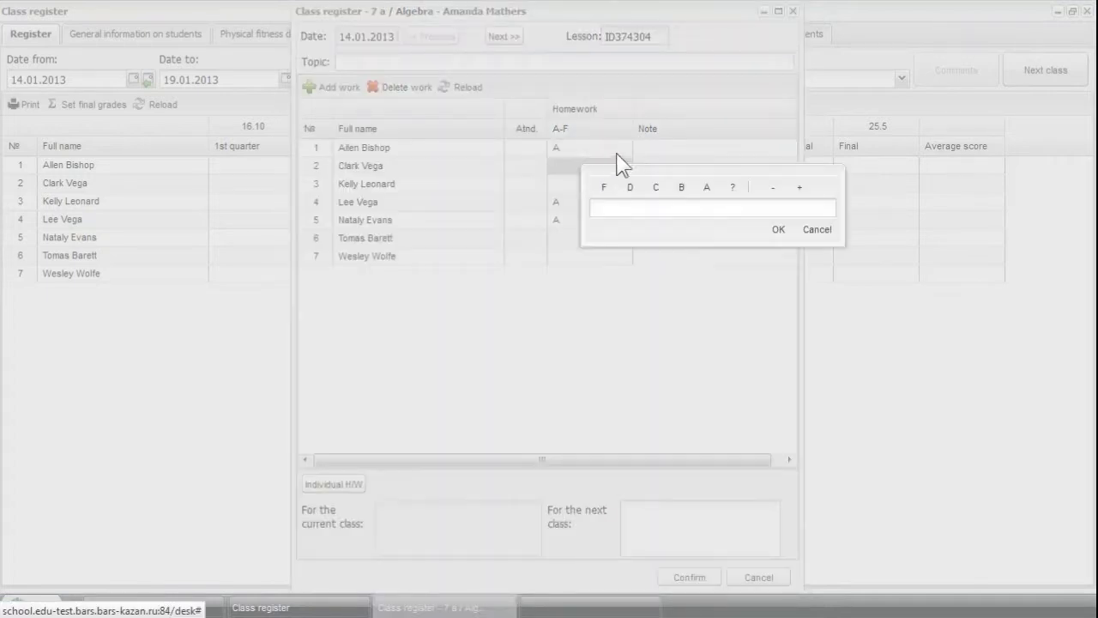
pyautogui.click(655, 186)
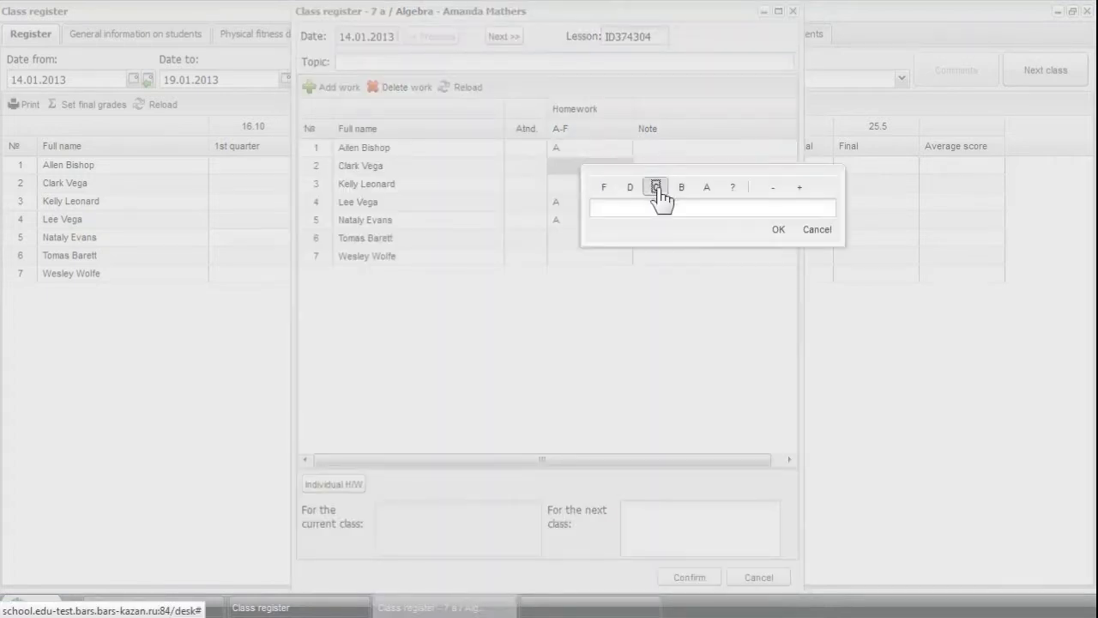
pyautogui.click(777, 230)
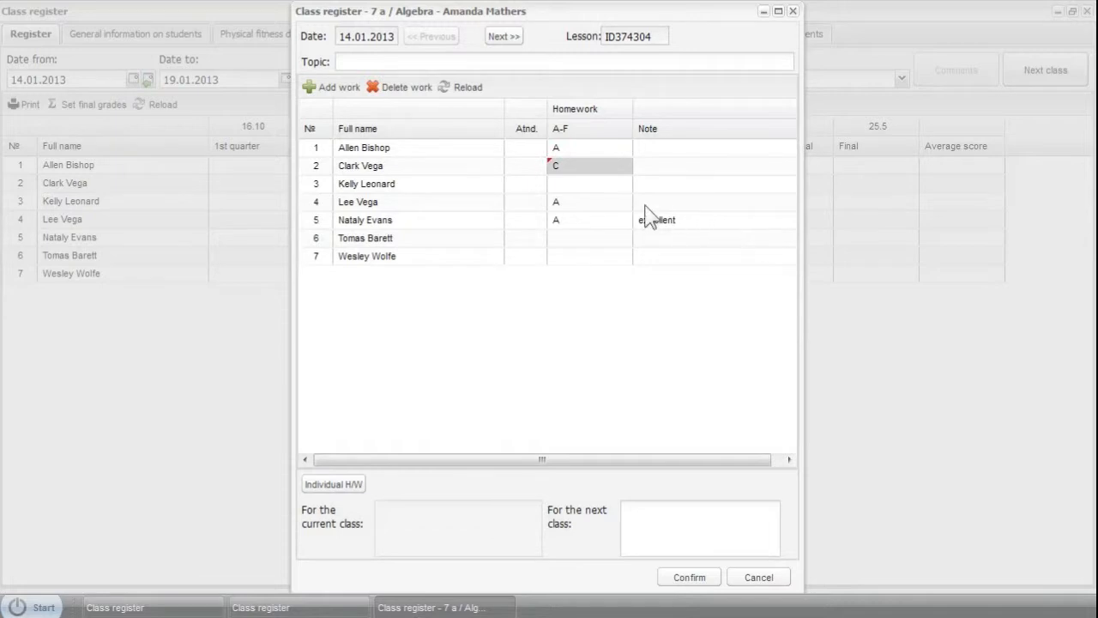
# Give the third listed student a homework grade of B with the note "well done".
pyautogui.click(614, 186)
pyautogui.click(613, 185)
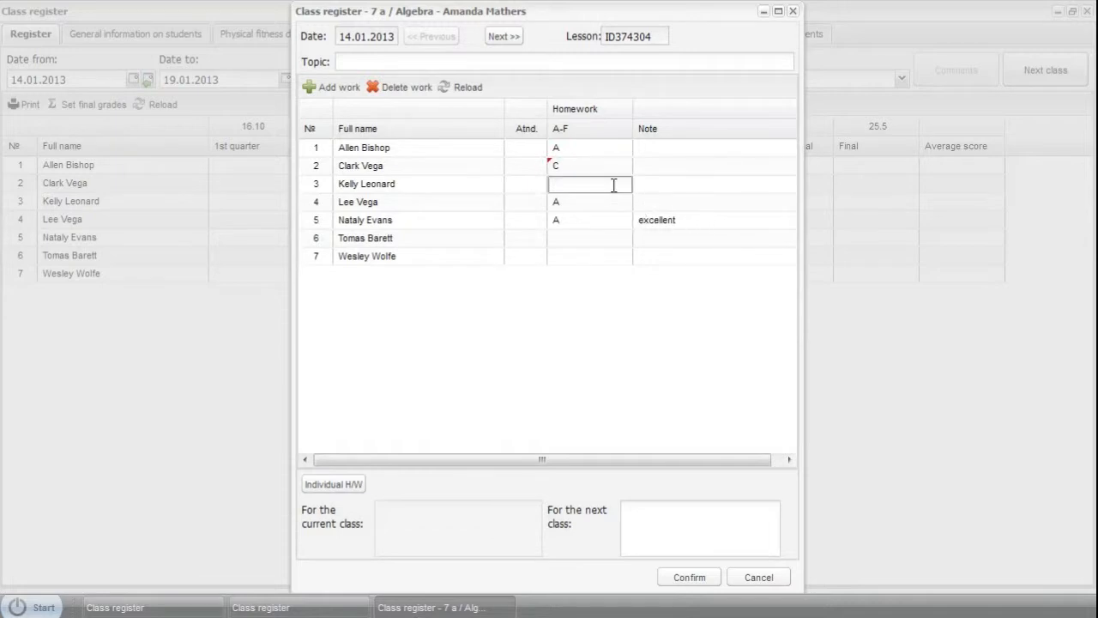
pyautogui.write('B')
pyautogui.click(674, 189)
pyautogui.click(645, 187)
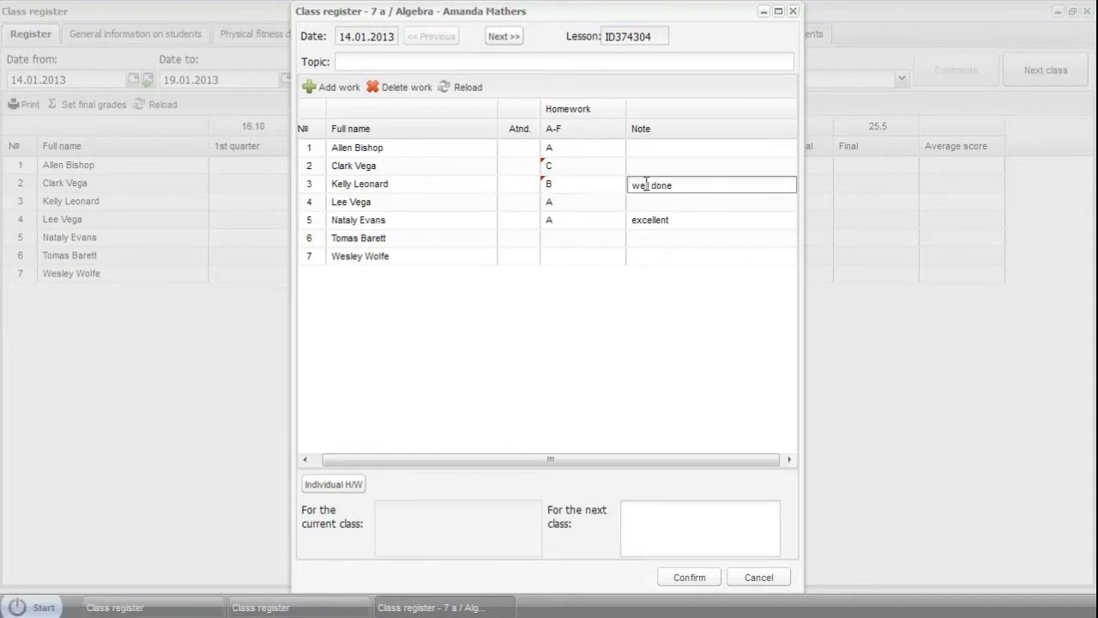
pyautogui.click(674, 296)
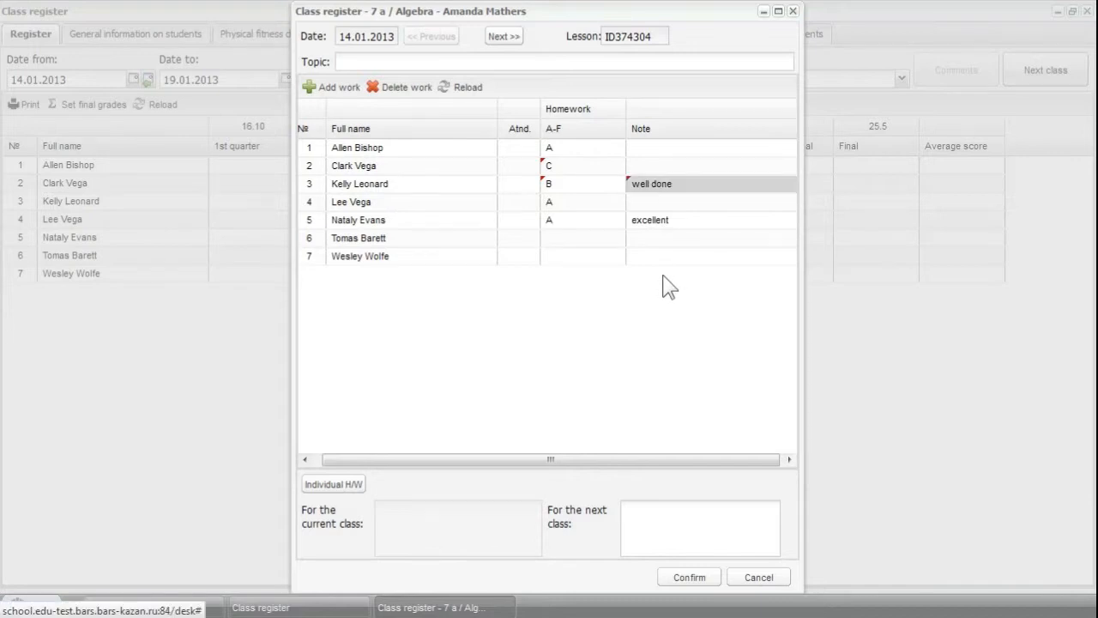
# Set the lesson topic to "Quadratic equations", assign "Solve all the equations on page 24" for the next class, and save the lesson.
pyautogui.click(557, 64)
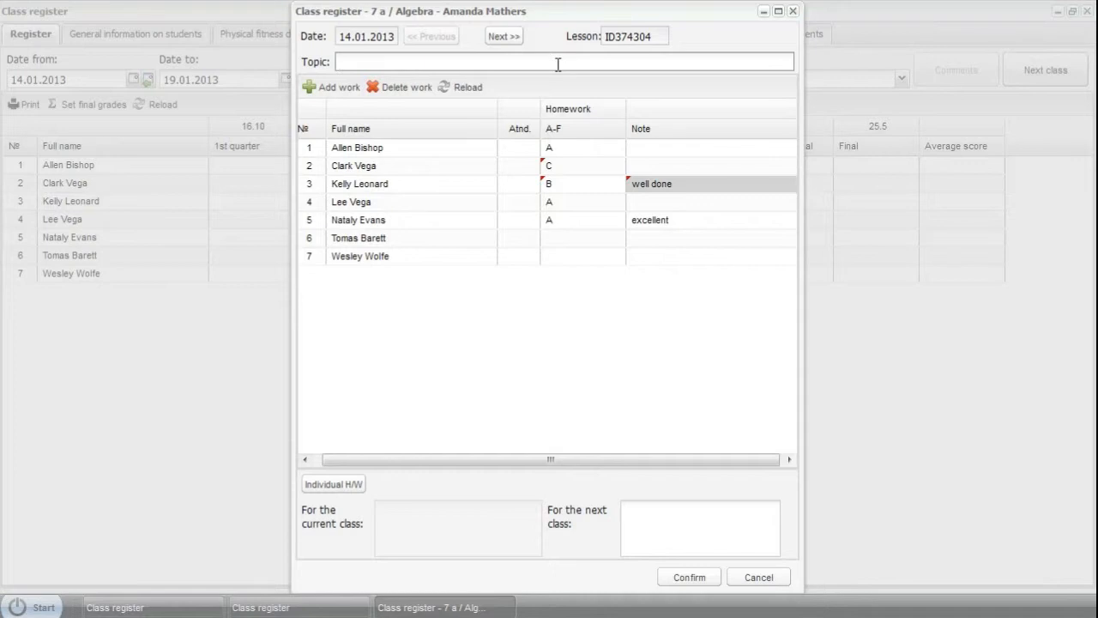
pyautogui.write('Quadratic equations')
pyautogui.click(675, 525)
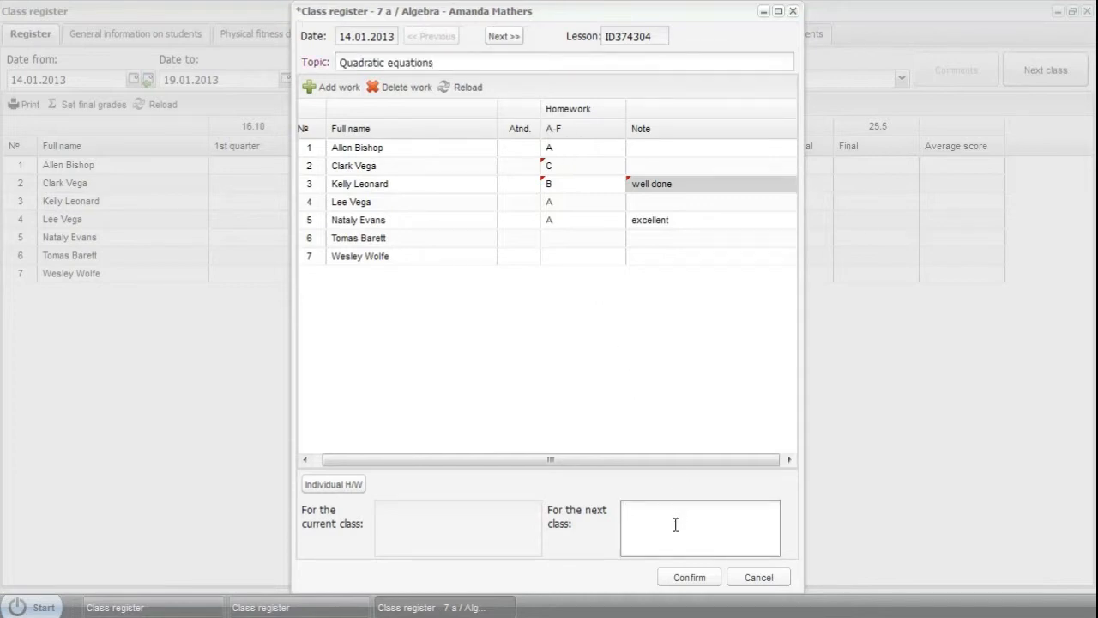
pyautogui.write('Solve all the equations on page 24')
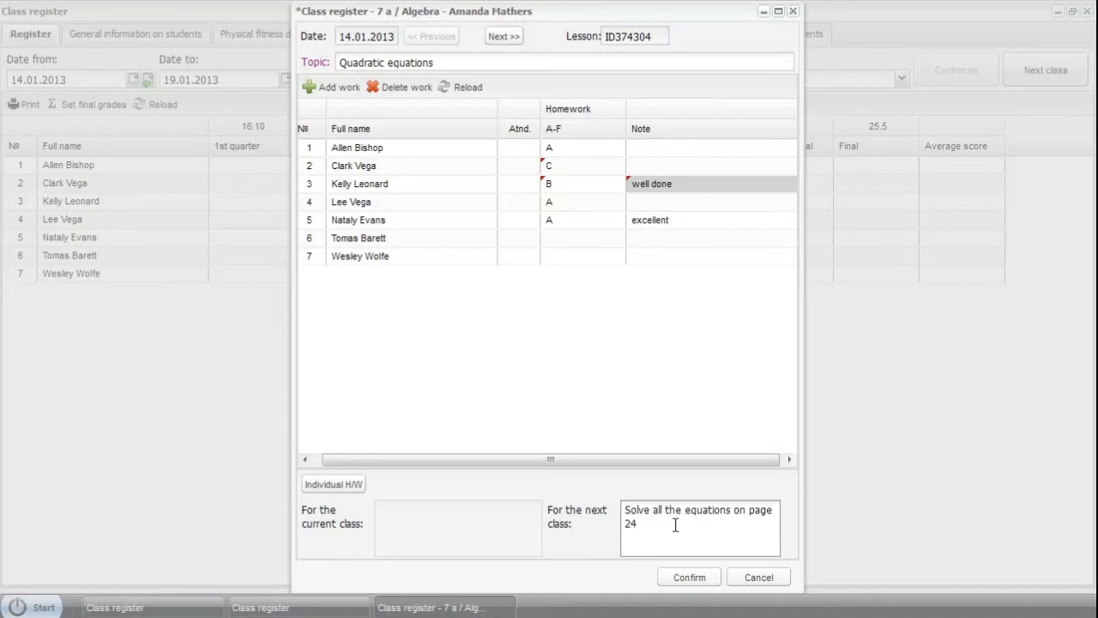
pyautogui.click(685, 578)
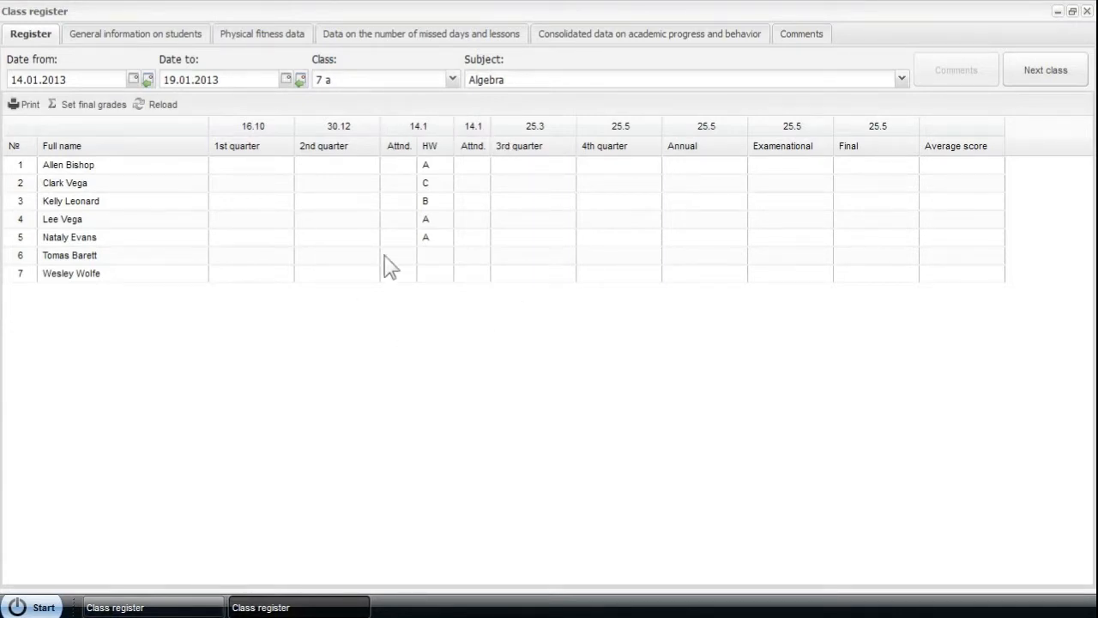
# View the class's general student information, physical fitness data, consolidated progress and behavior data, and comments.
pyautogui.click(194, 38)
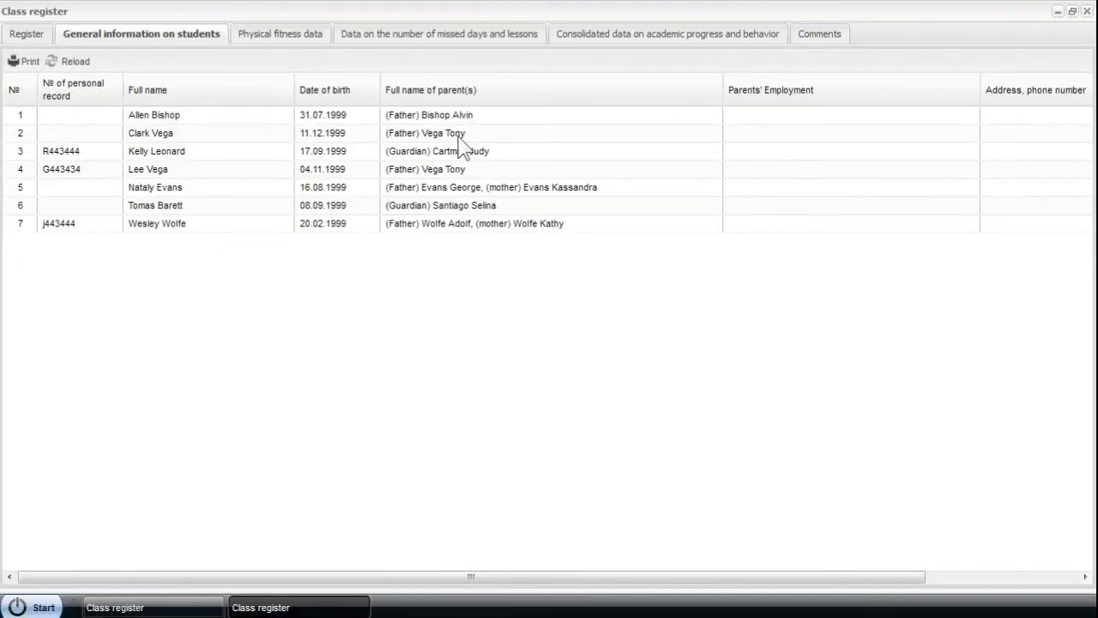
pyautogui.click(280, 38)
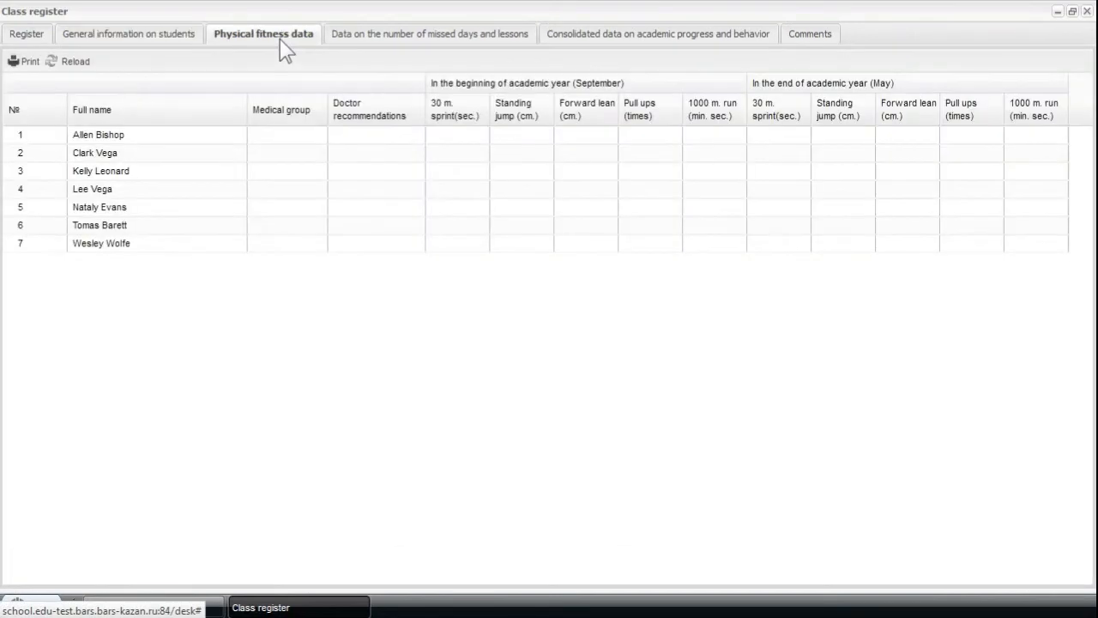
pyautogui.click(711, 39)
pyautogui.click(850, 39)
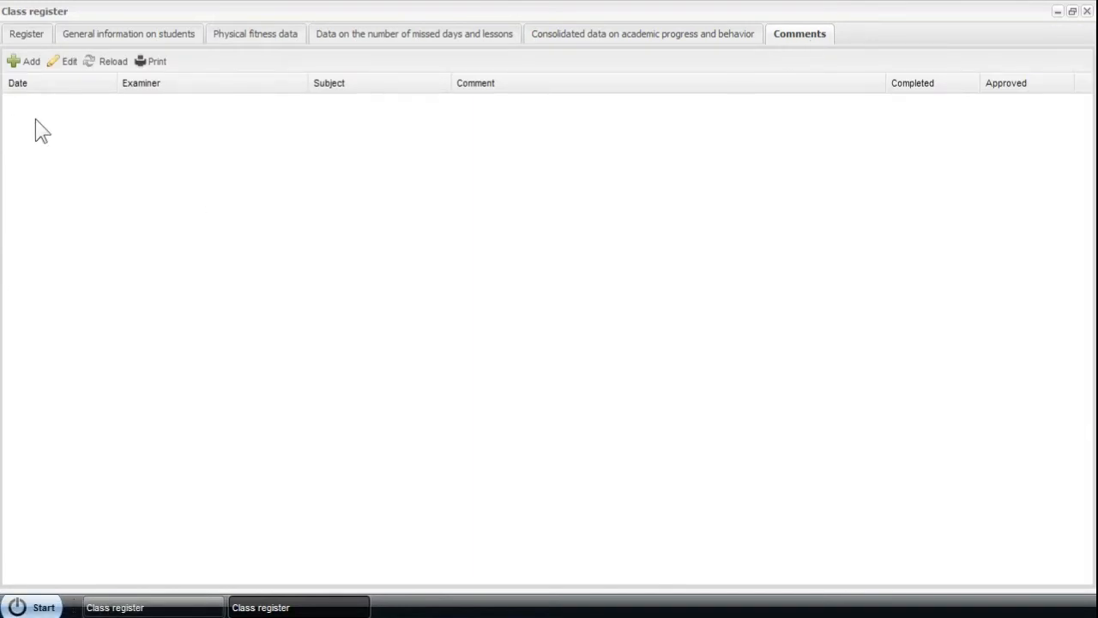
# Look at the form for adding a comment and its person choices, discard it, and close the class register.
pyautogui.click(20, 62)
pyautogui.click(700, 265)
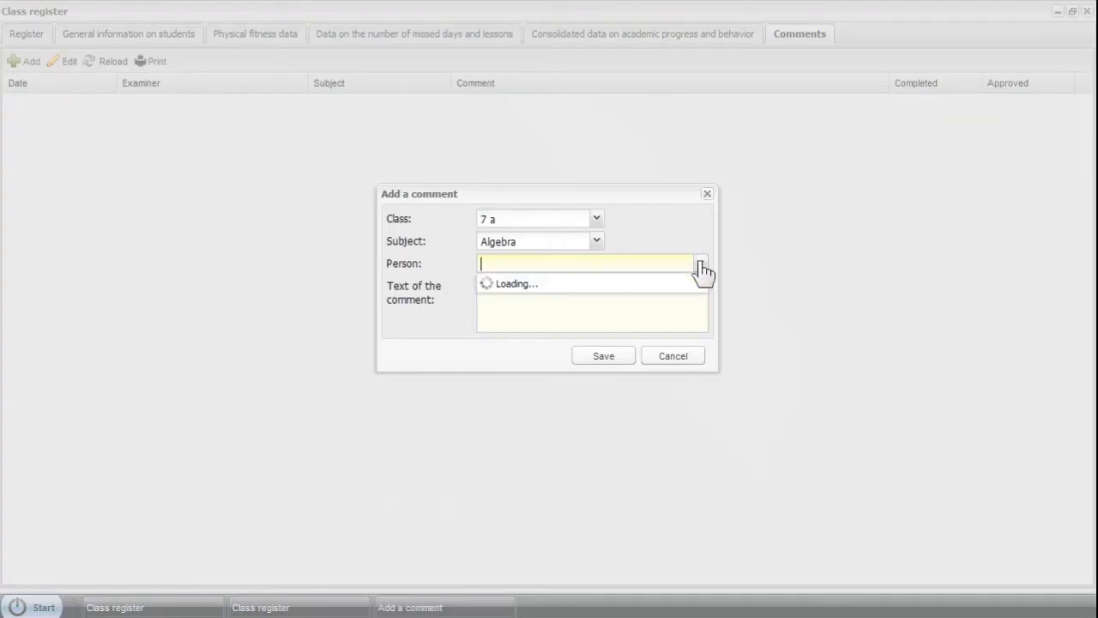
pyautogui.click(707, 196)
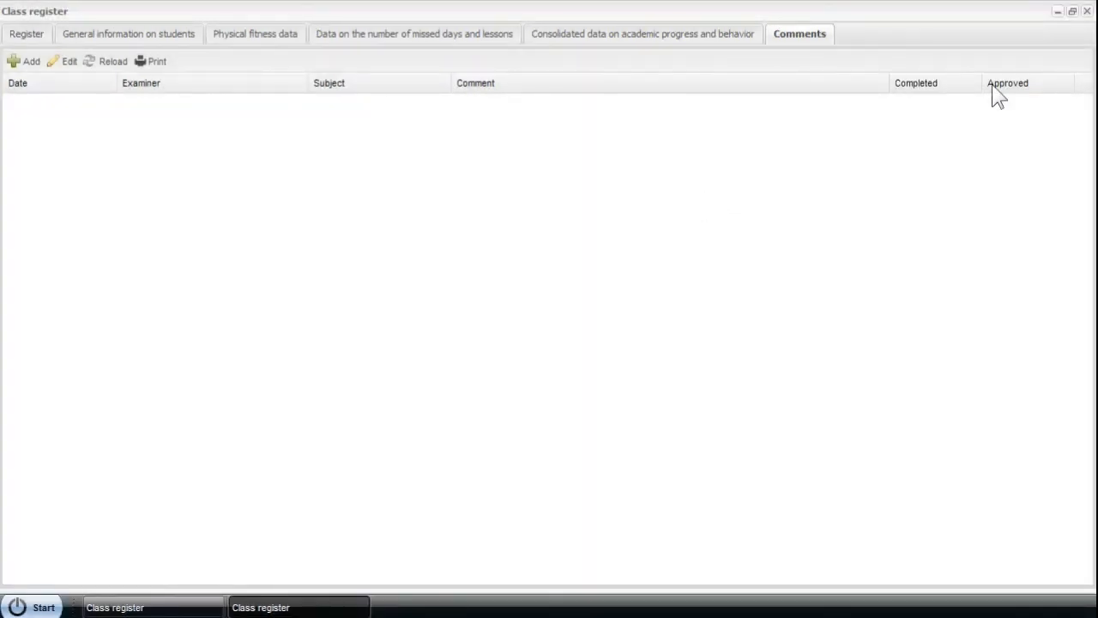
pyautogui.click(1087, 11)
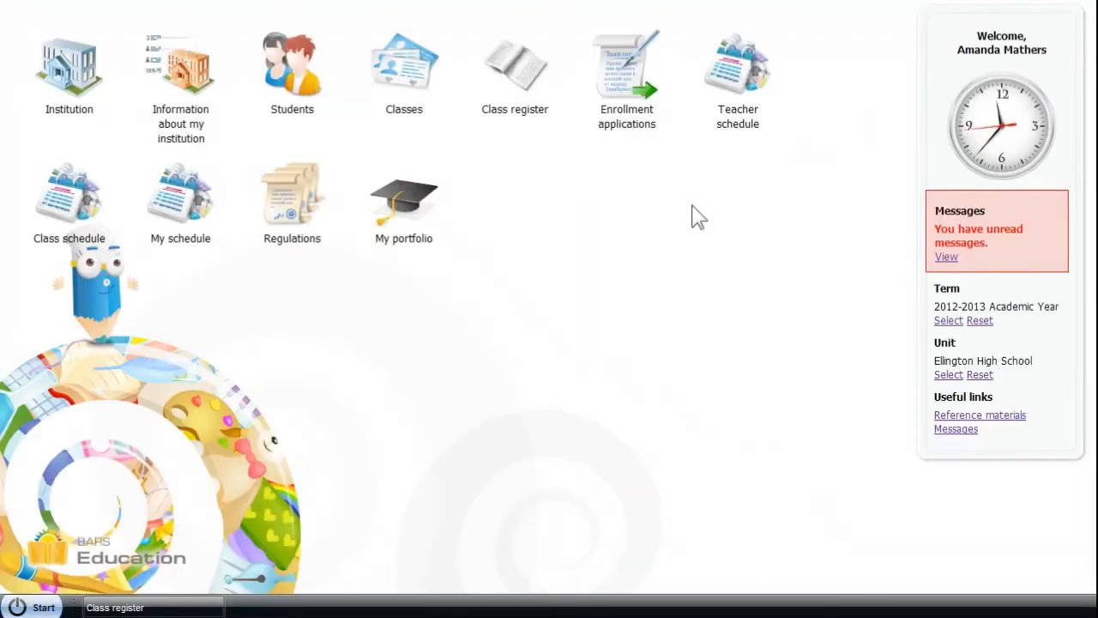